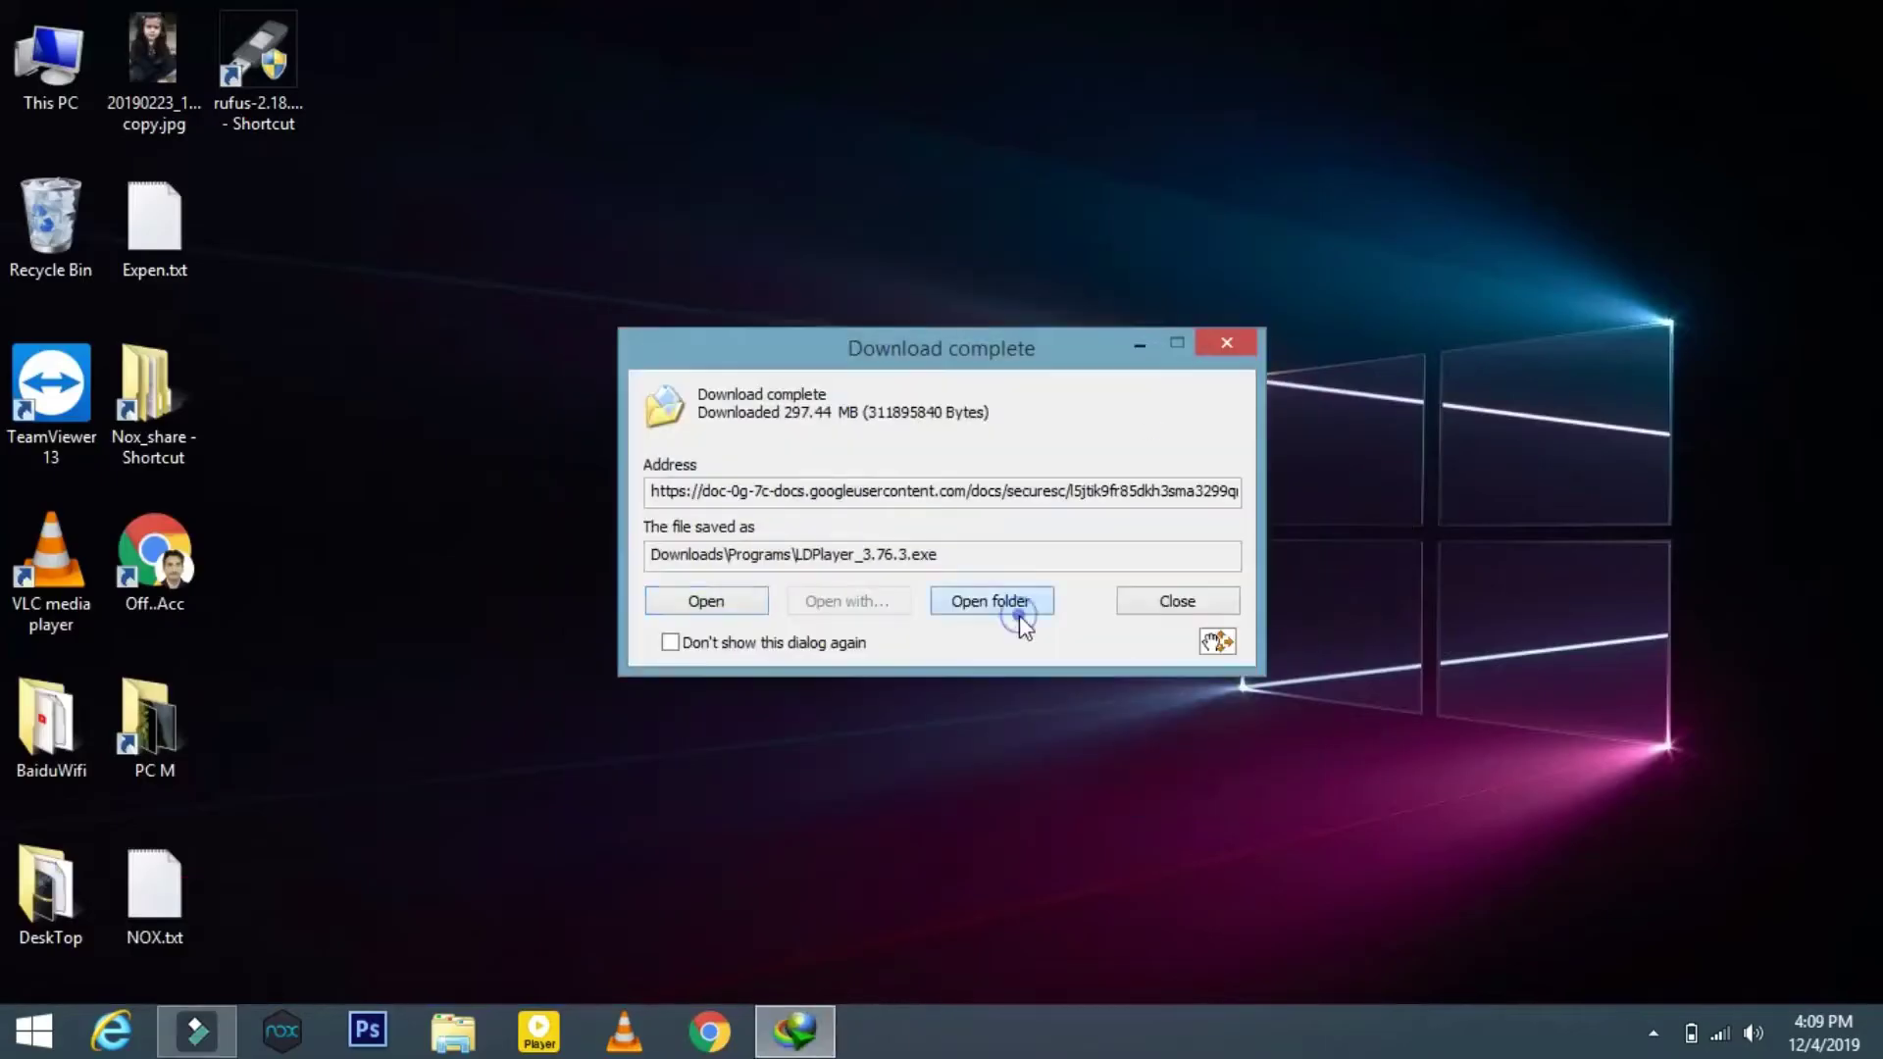
# Step: Open the installer folder, then open LDPlayer's Settings from its main menu
pyautogui.click(990, 602)
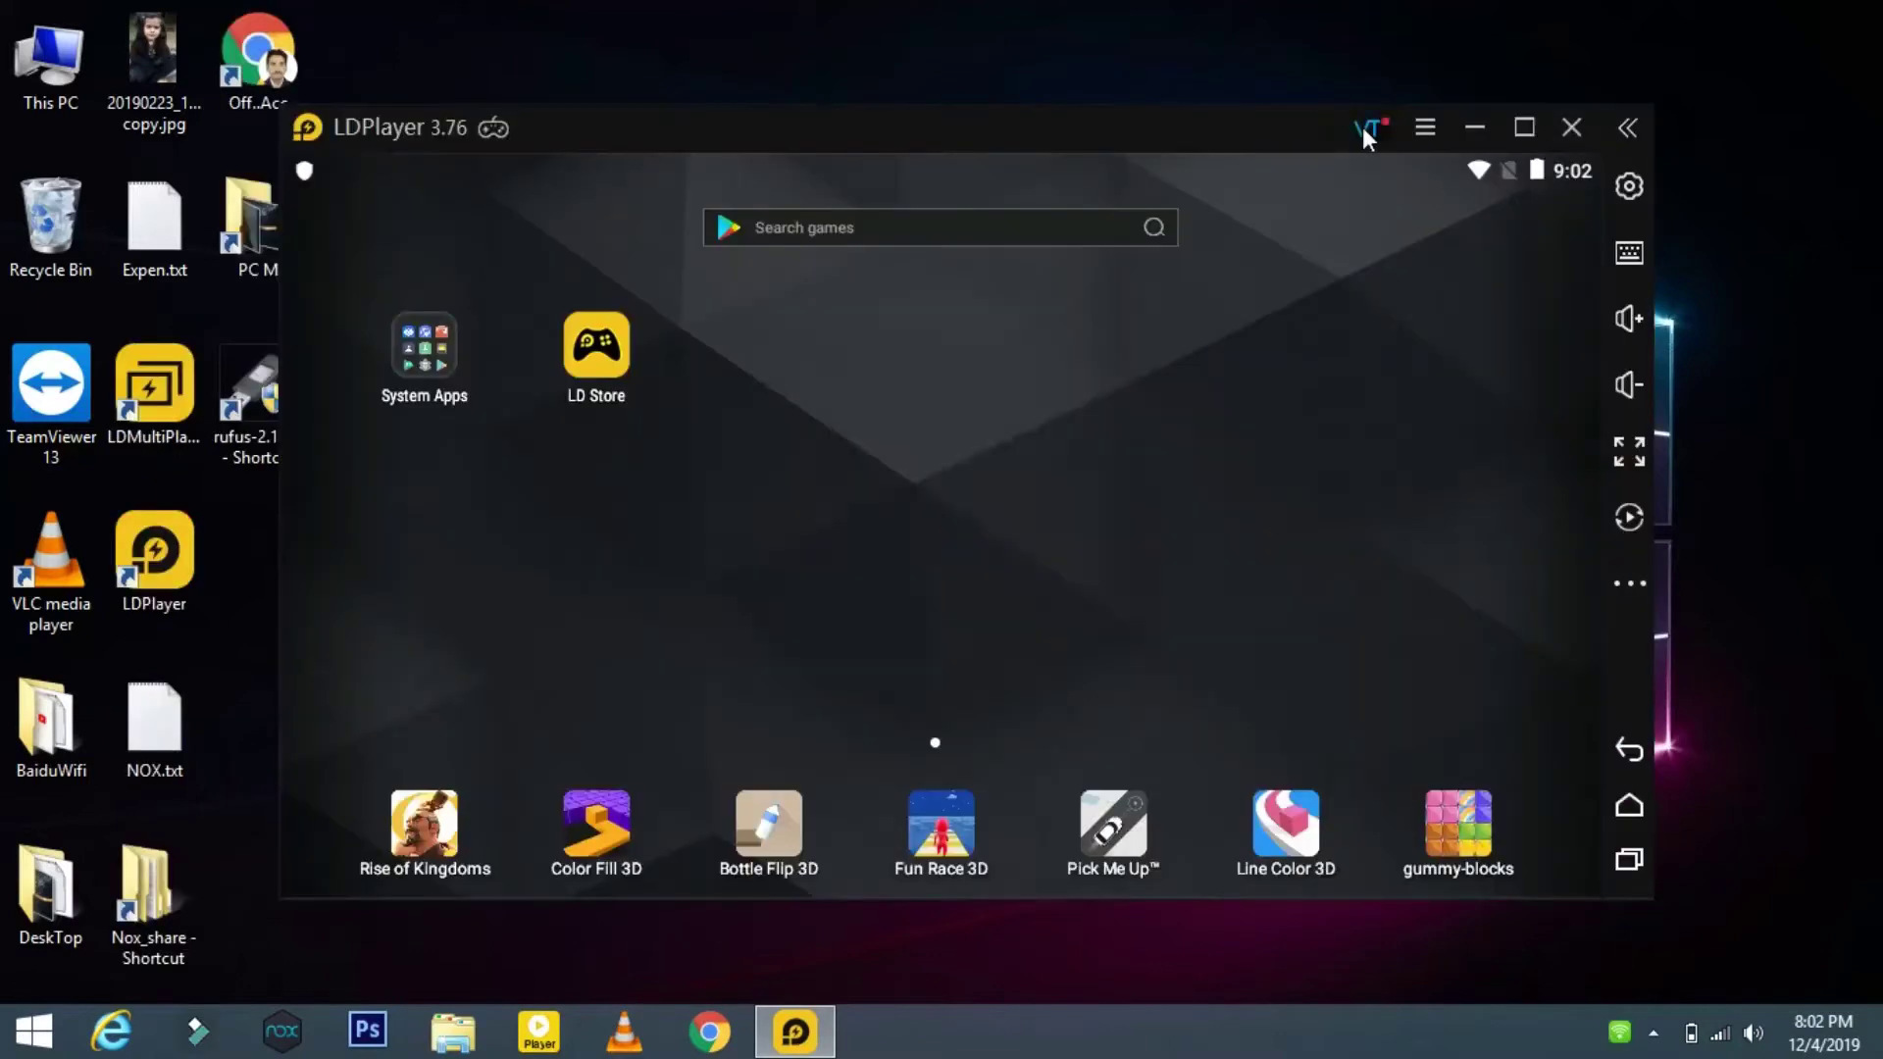
pyautogui.click(1426, 127)
pyautogui.click(1445, 260)
pyautogui.click(1231, 235)
# Step: Choose Tablet resolution and 2048M RAM, and set Exit options to Exit directly
pyautogui.click(1009, 236)
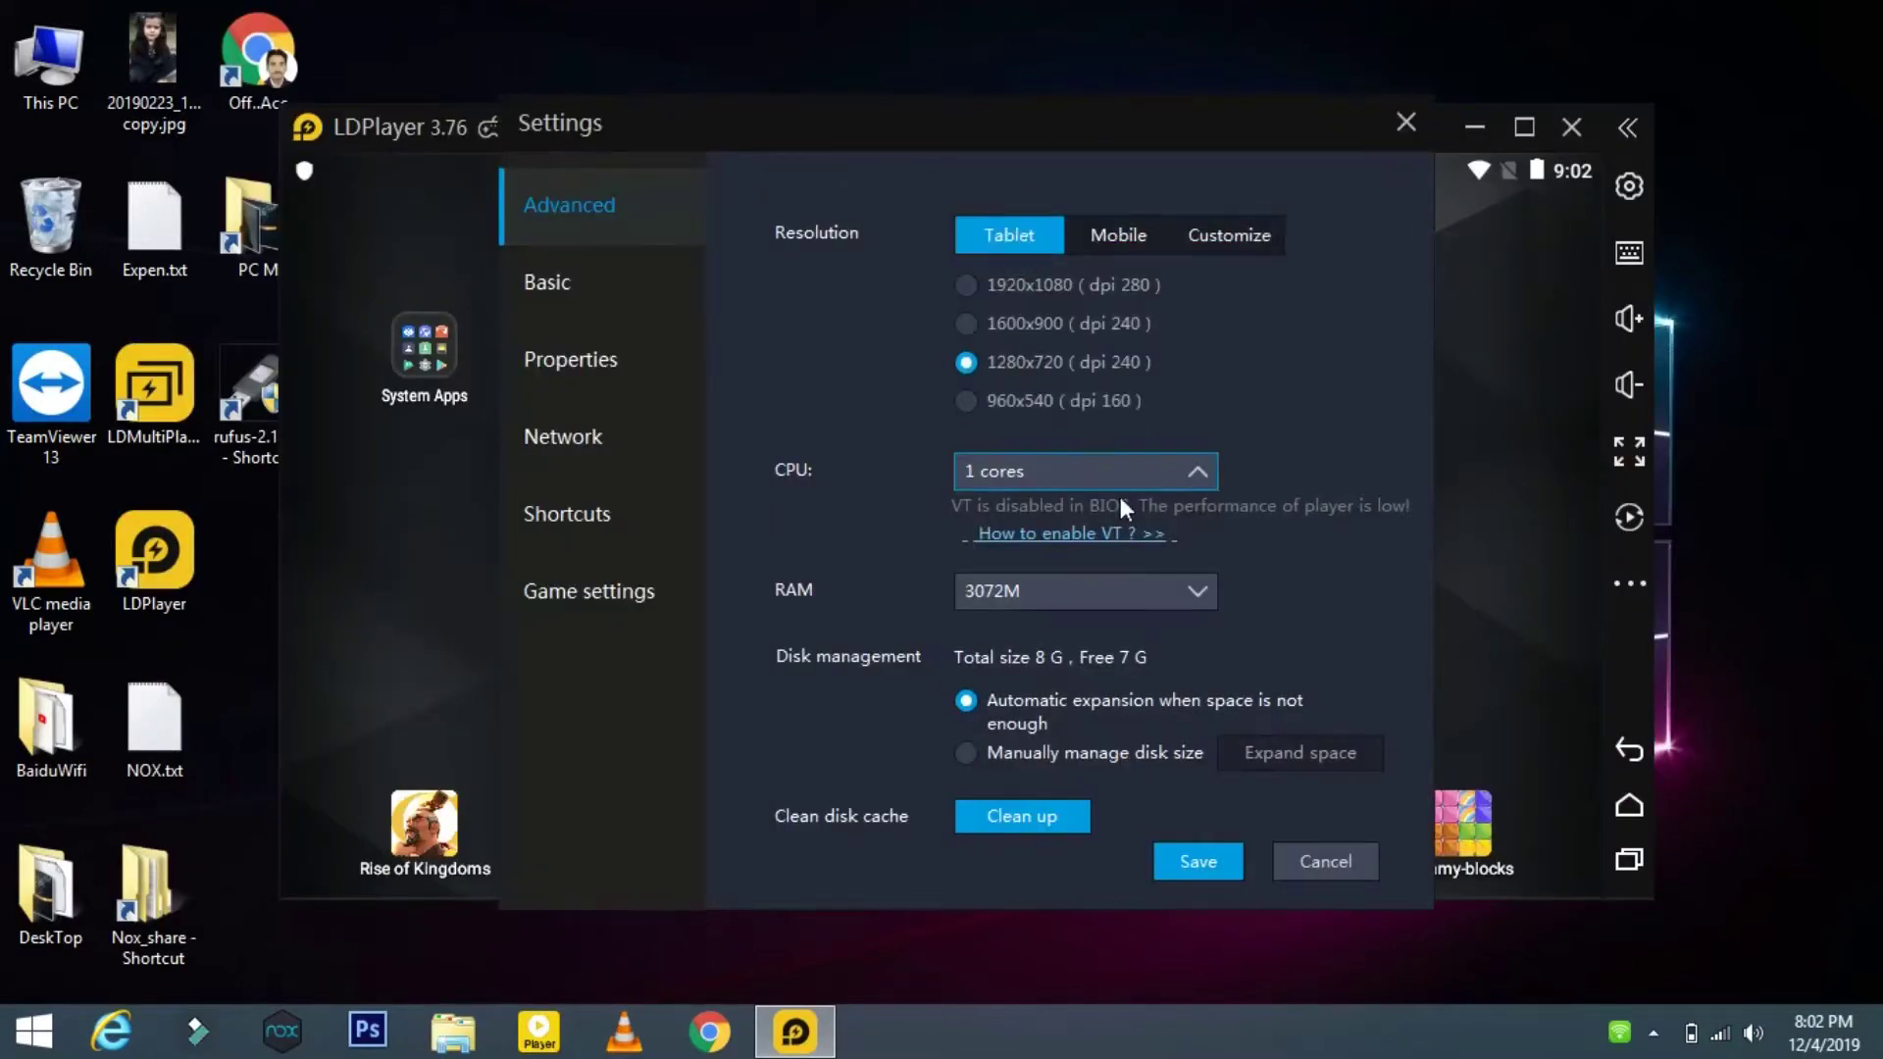
pyautogui.click(1085, 590)
pyautogui.click(1201, 737)
pyautogui.click(550, 292)
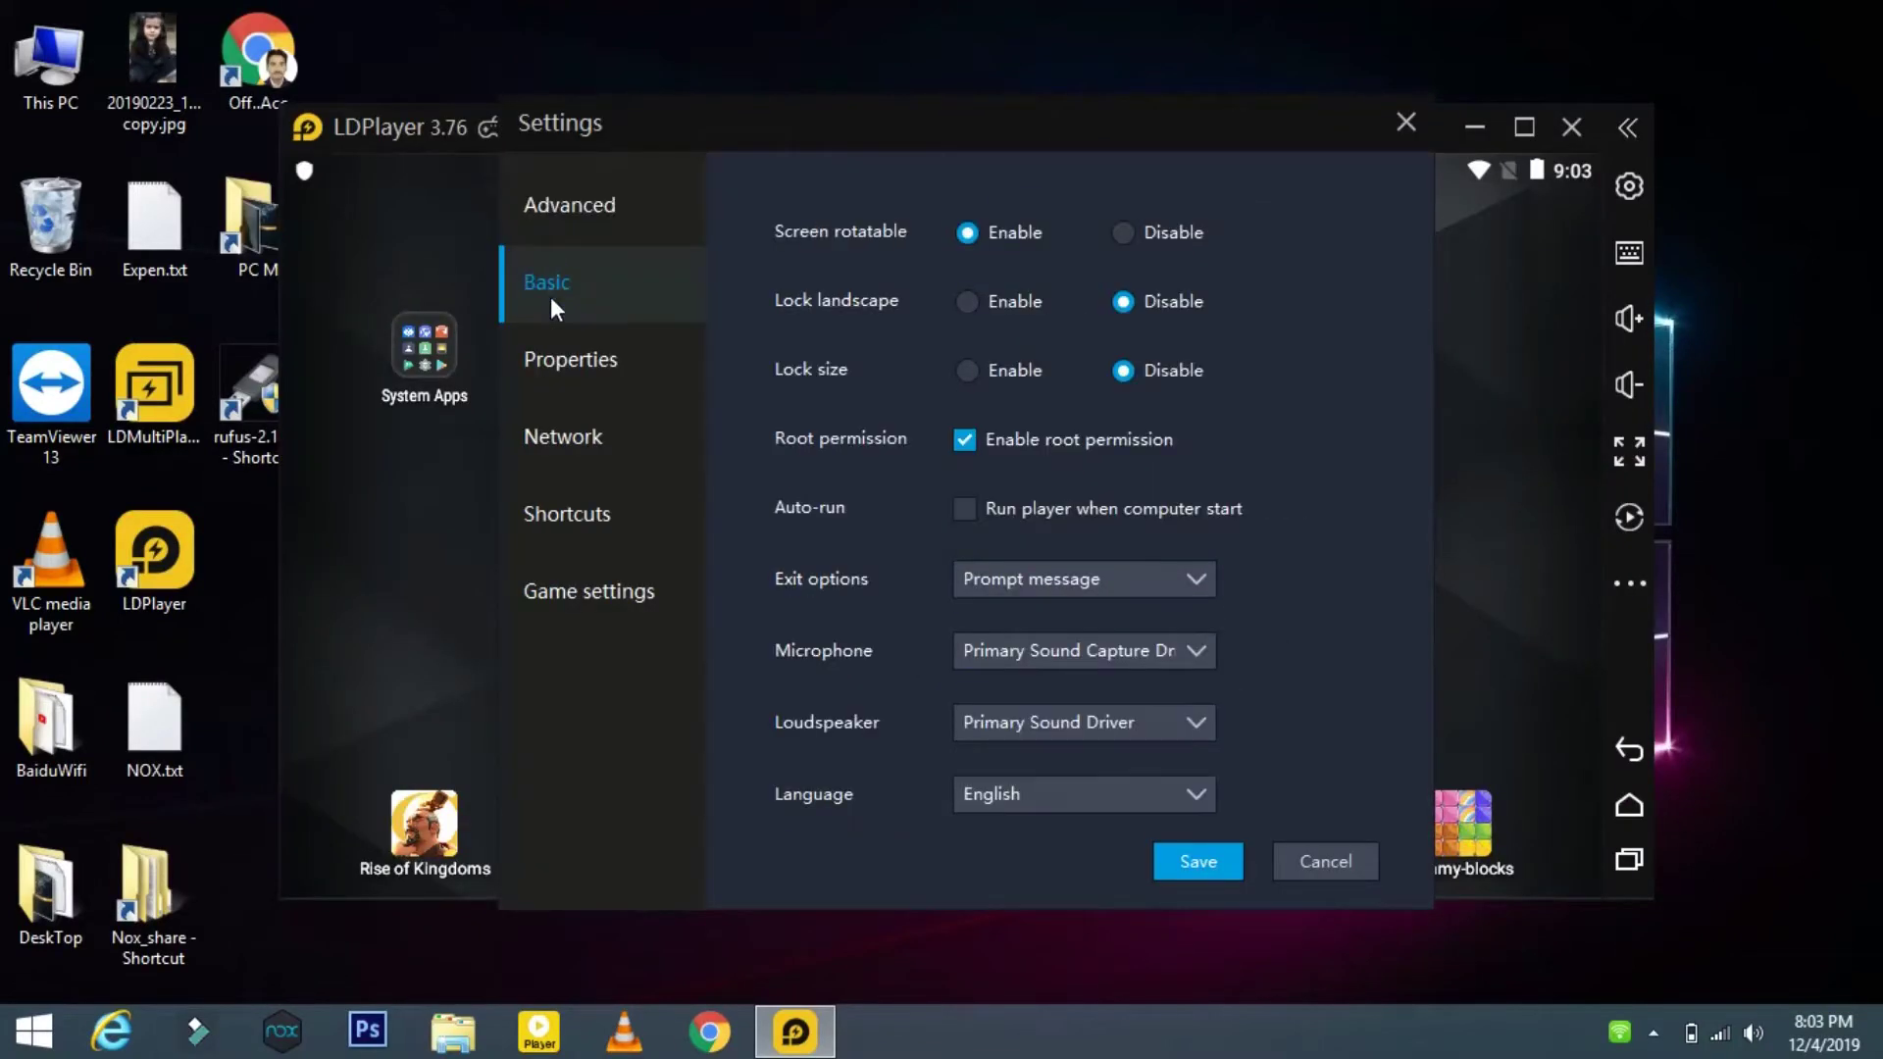
pyautogui.click(1123, 576)
pyautogui.click(1030, 647)
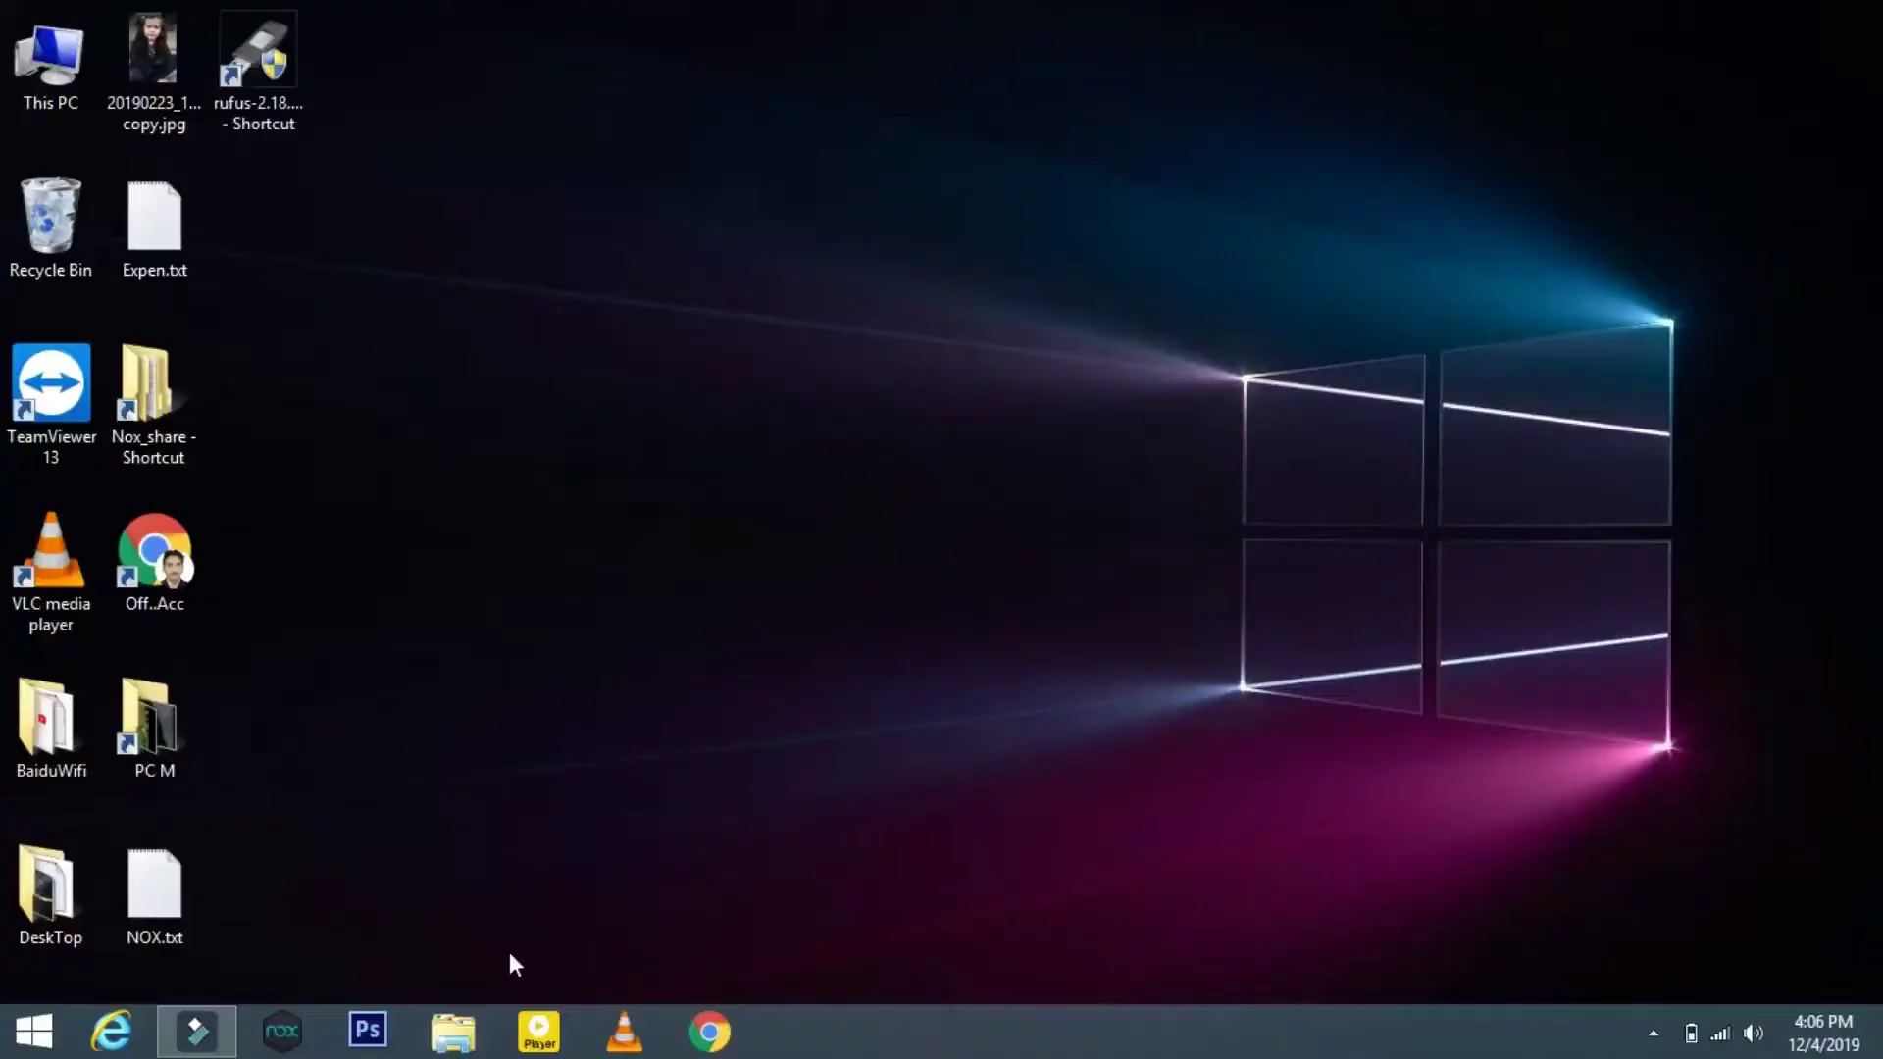
# Step: Search the web for 'ld player' and open the official ldplayer.net site
pyautogui.click(718, 1043)
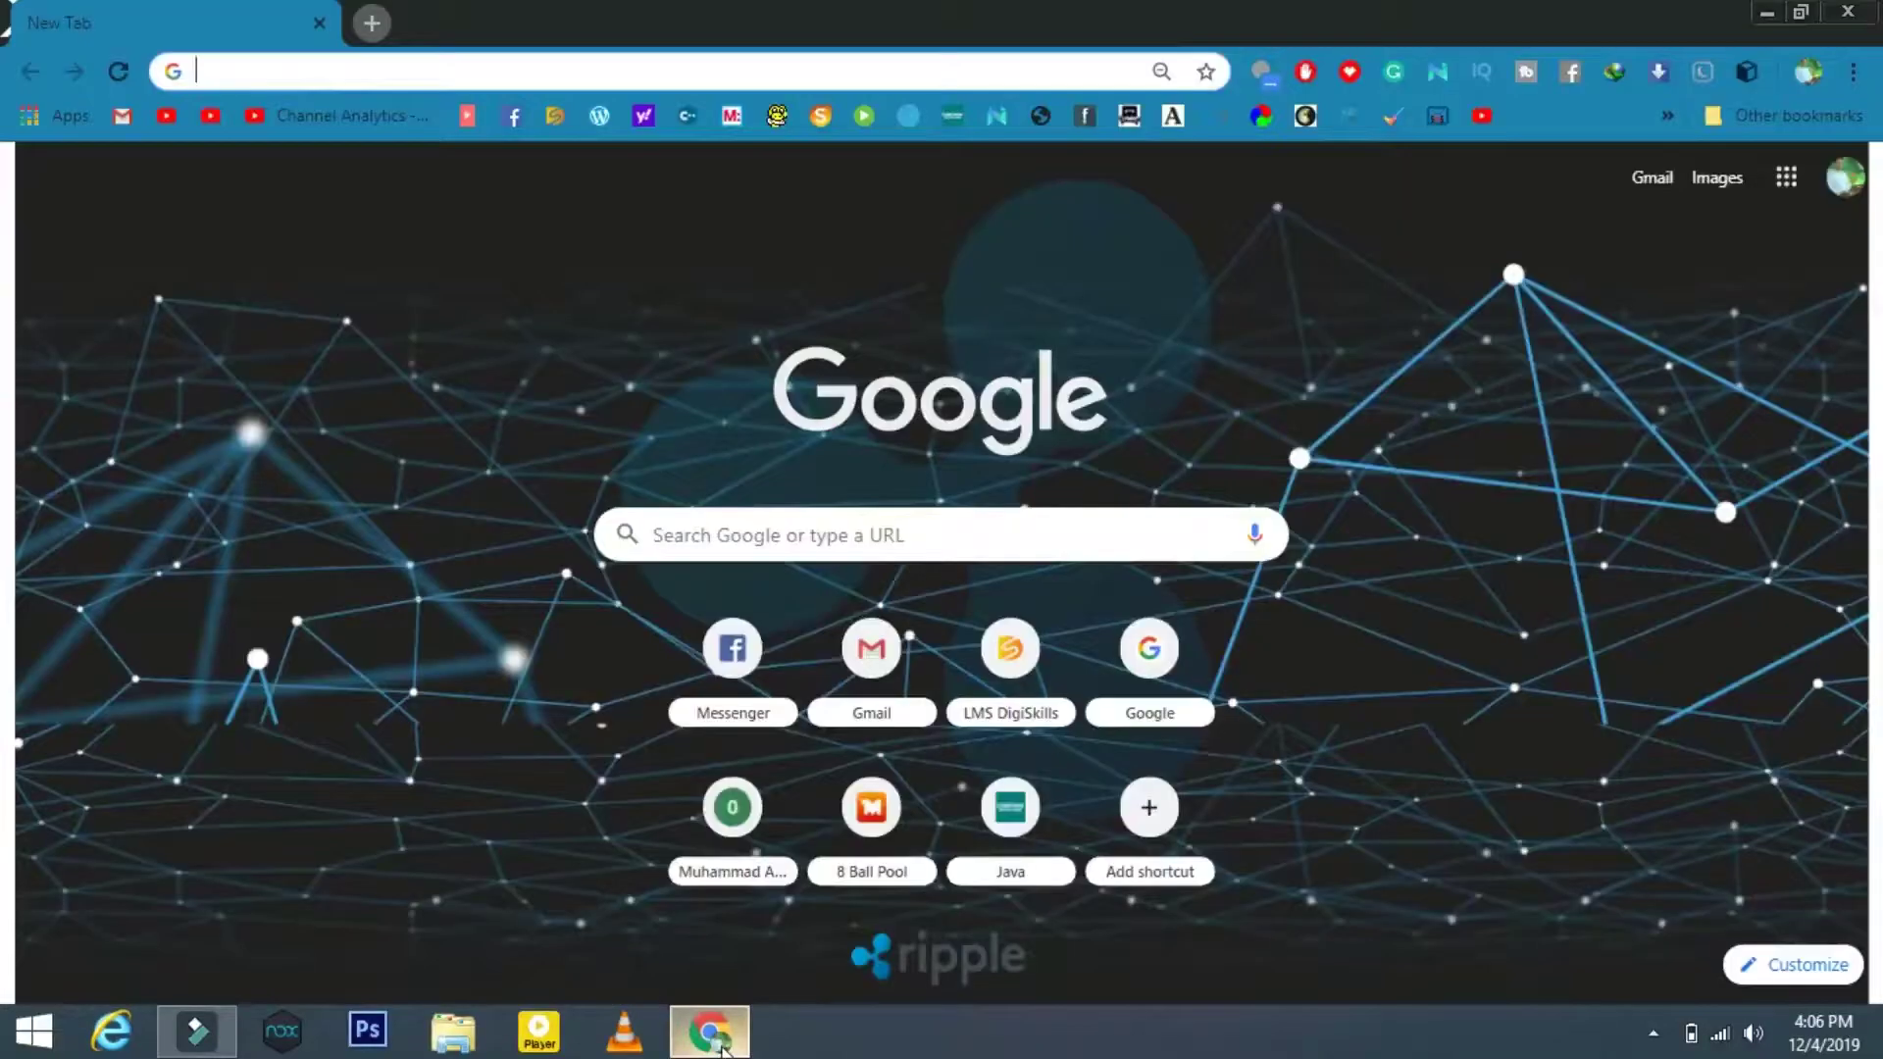
pyautogui.write('ld')
pyautogui.press('Return')
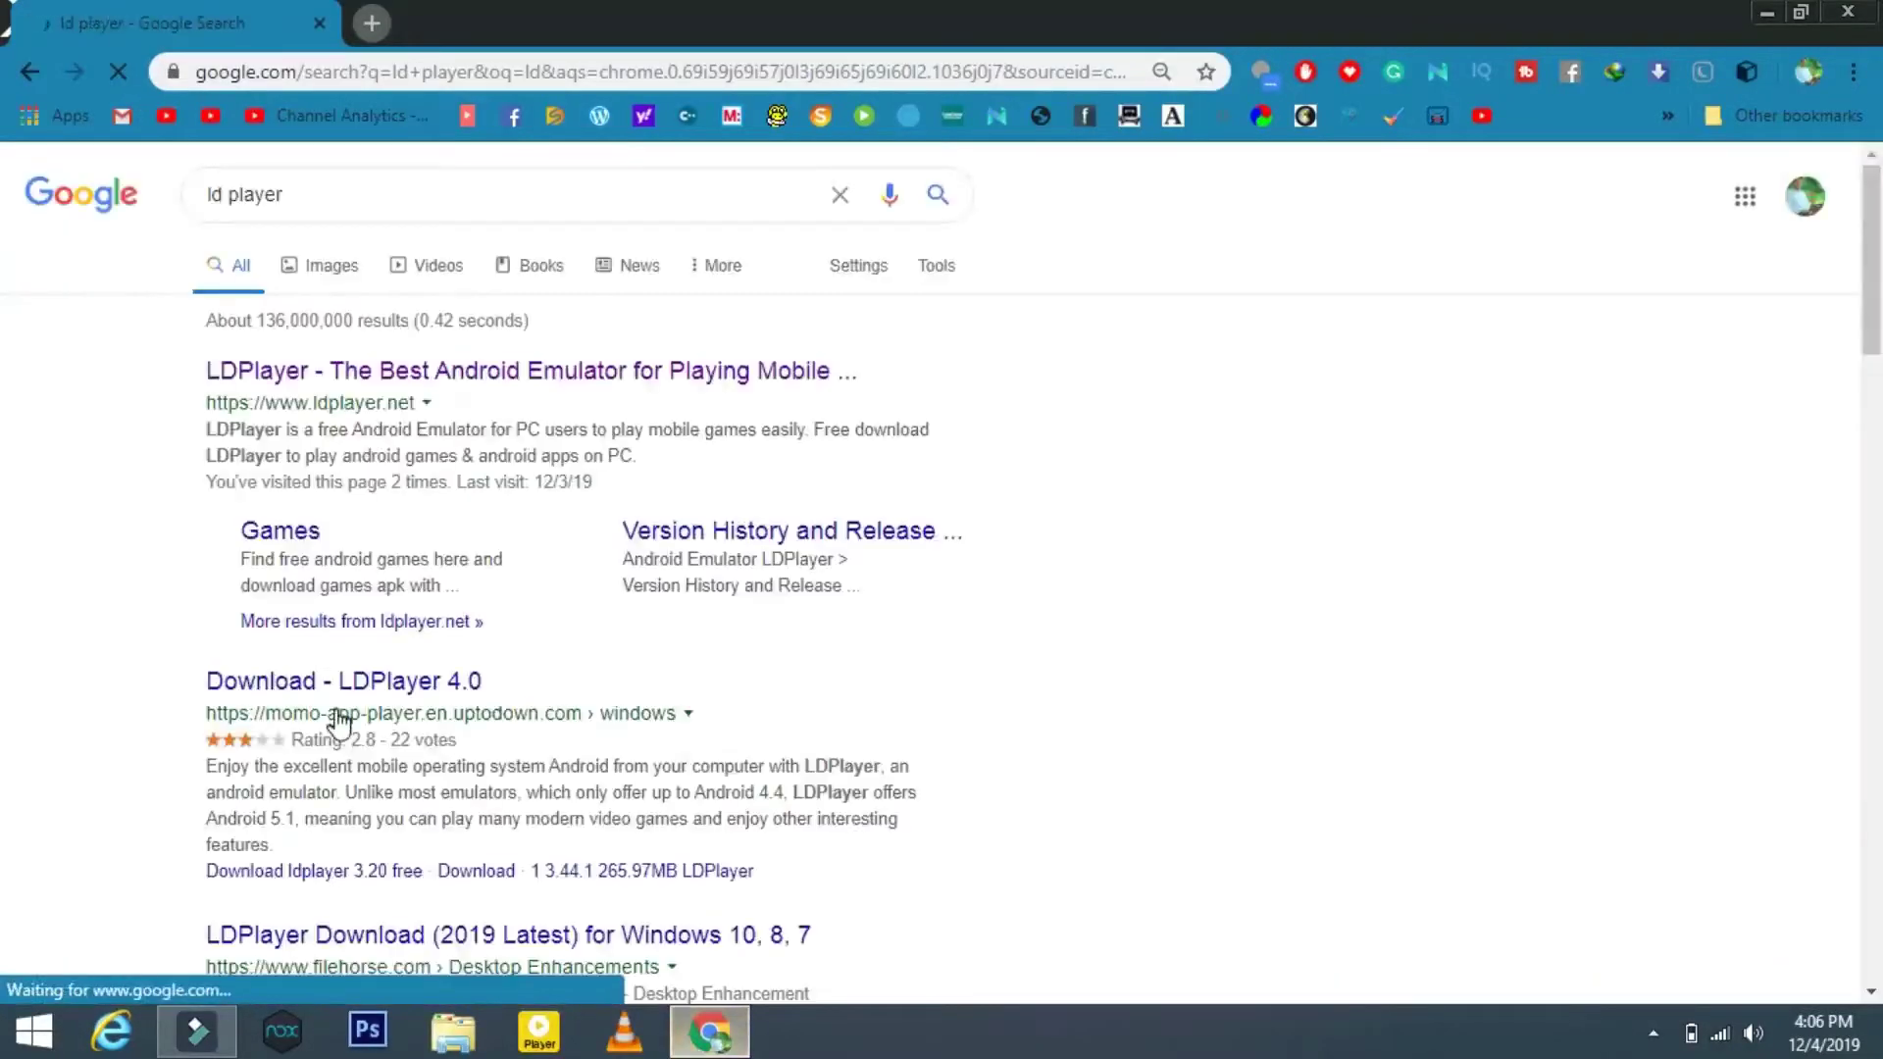
pyautogui.click(583, 378)
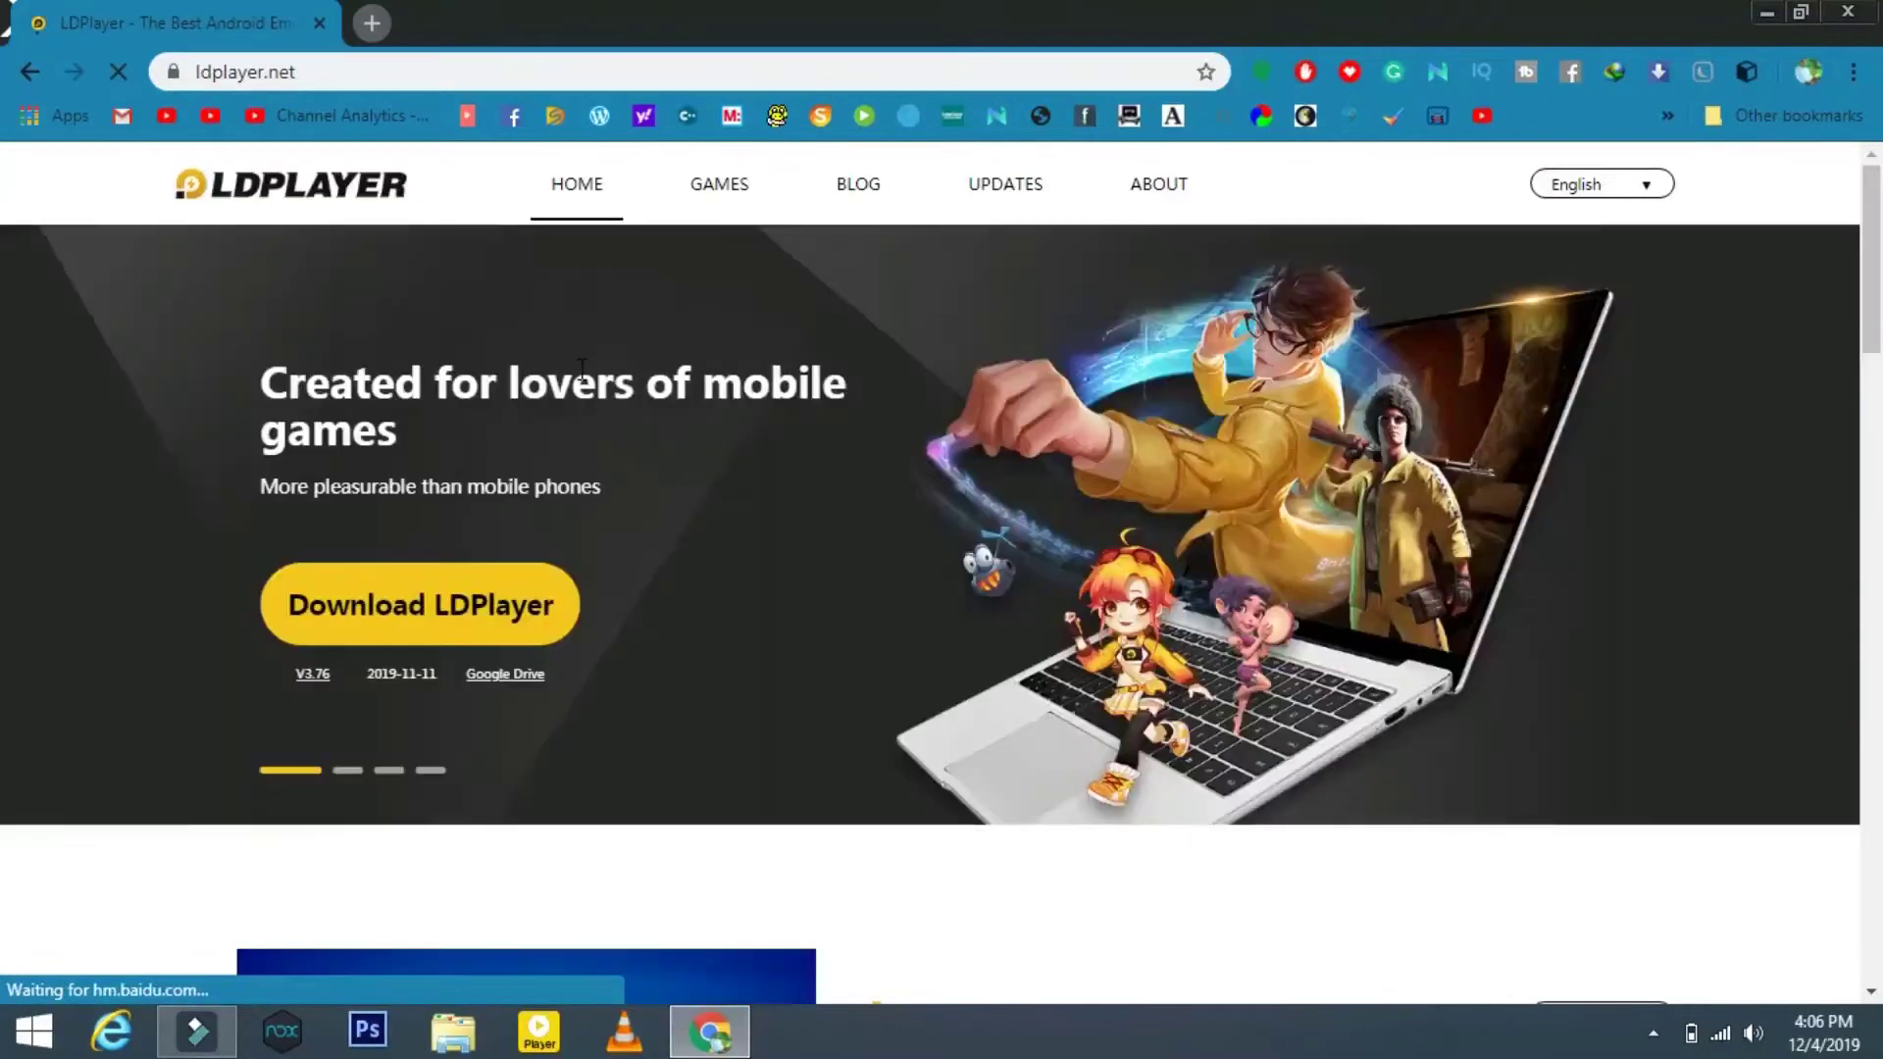
# Step: Download LDPlayer_3.76.3.exe from Google Drive despite the virus-scan warning
pyautogui.click(520, 675)
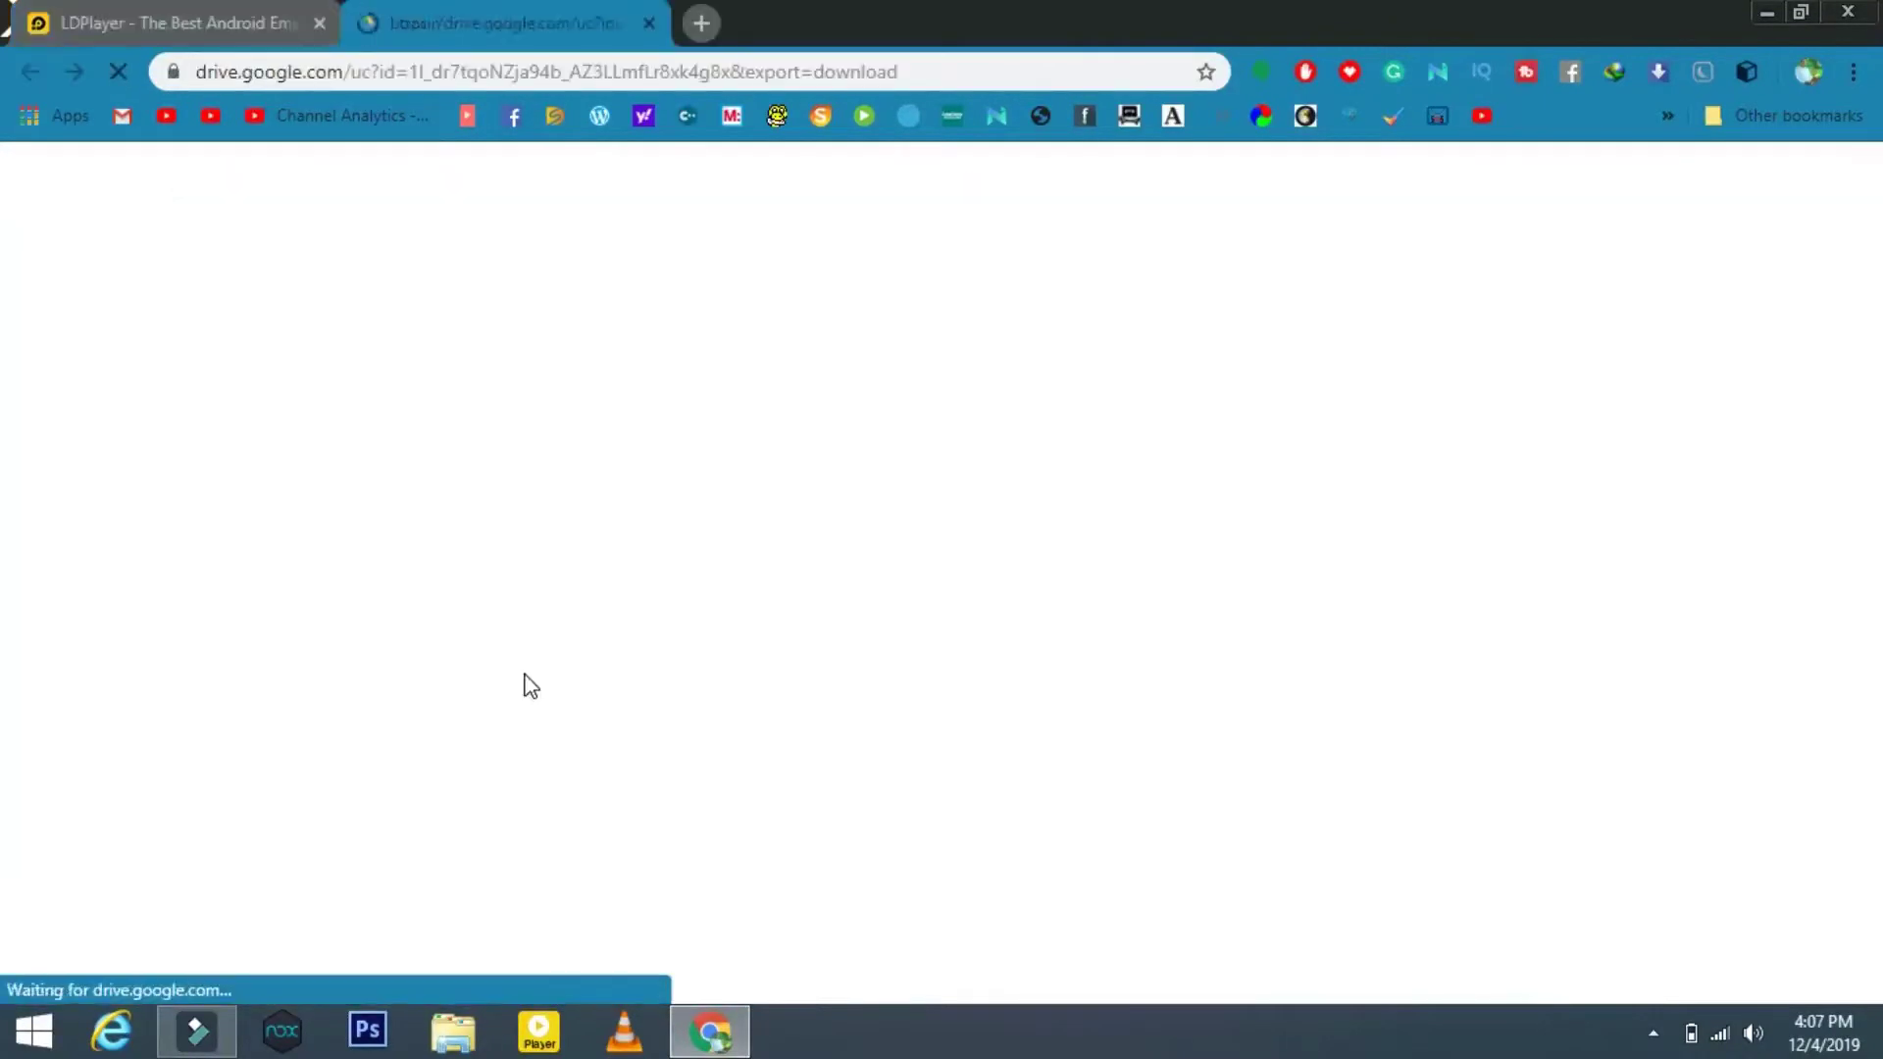
pyautogui.click(752, 414)
pyautogui.click(932, 634)
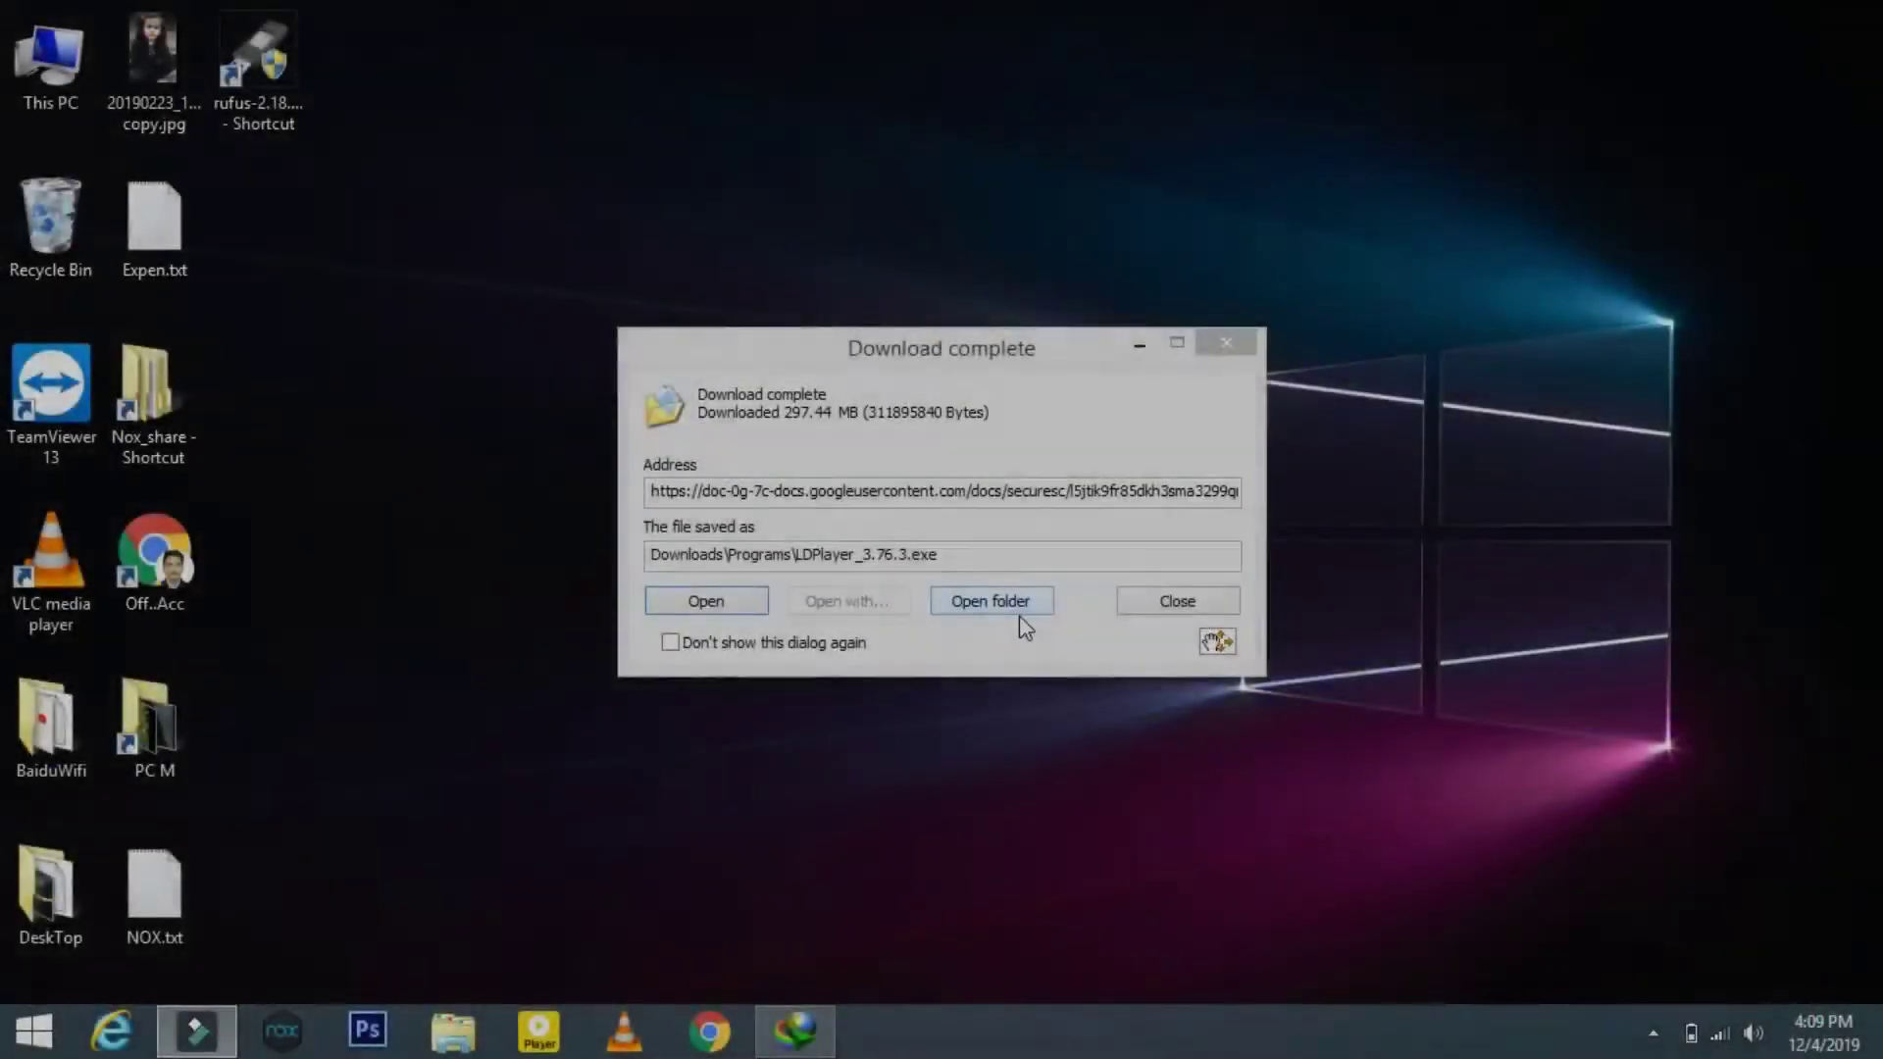
# Step: Run the LDPlayer installer from the Downloads\Programs folder and approve the UAC prompt
pyautogui.click(1020, 610)
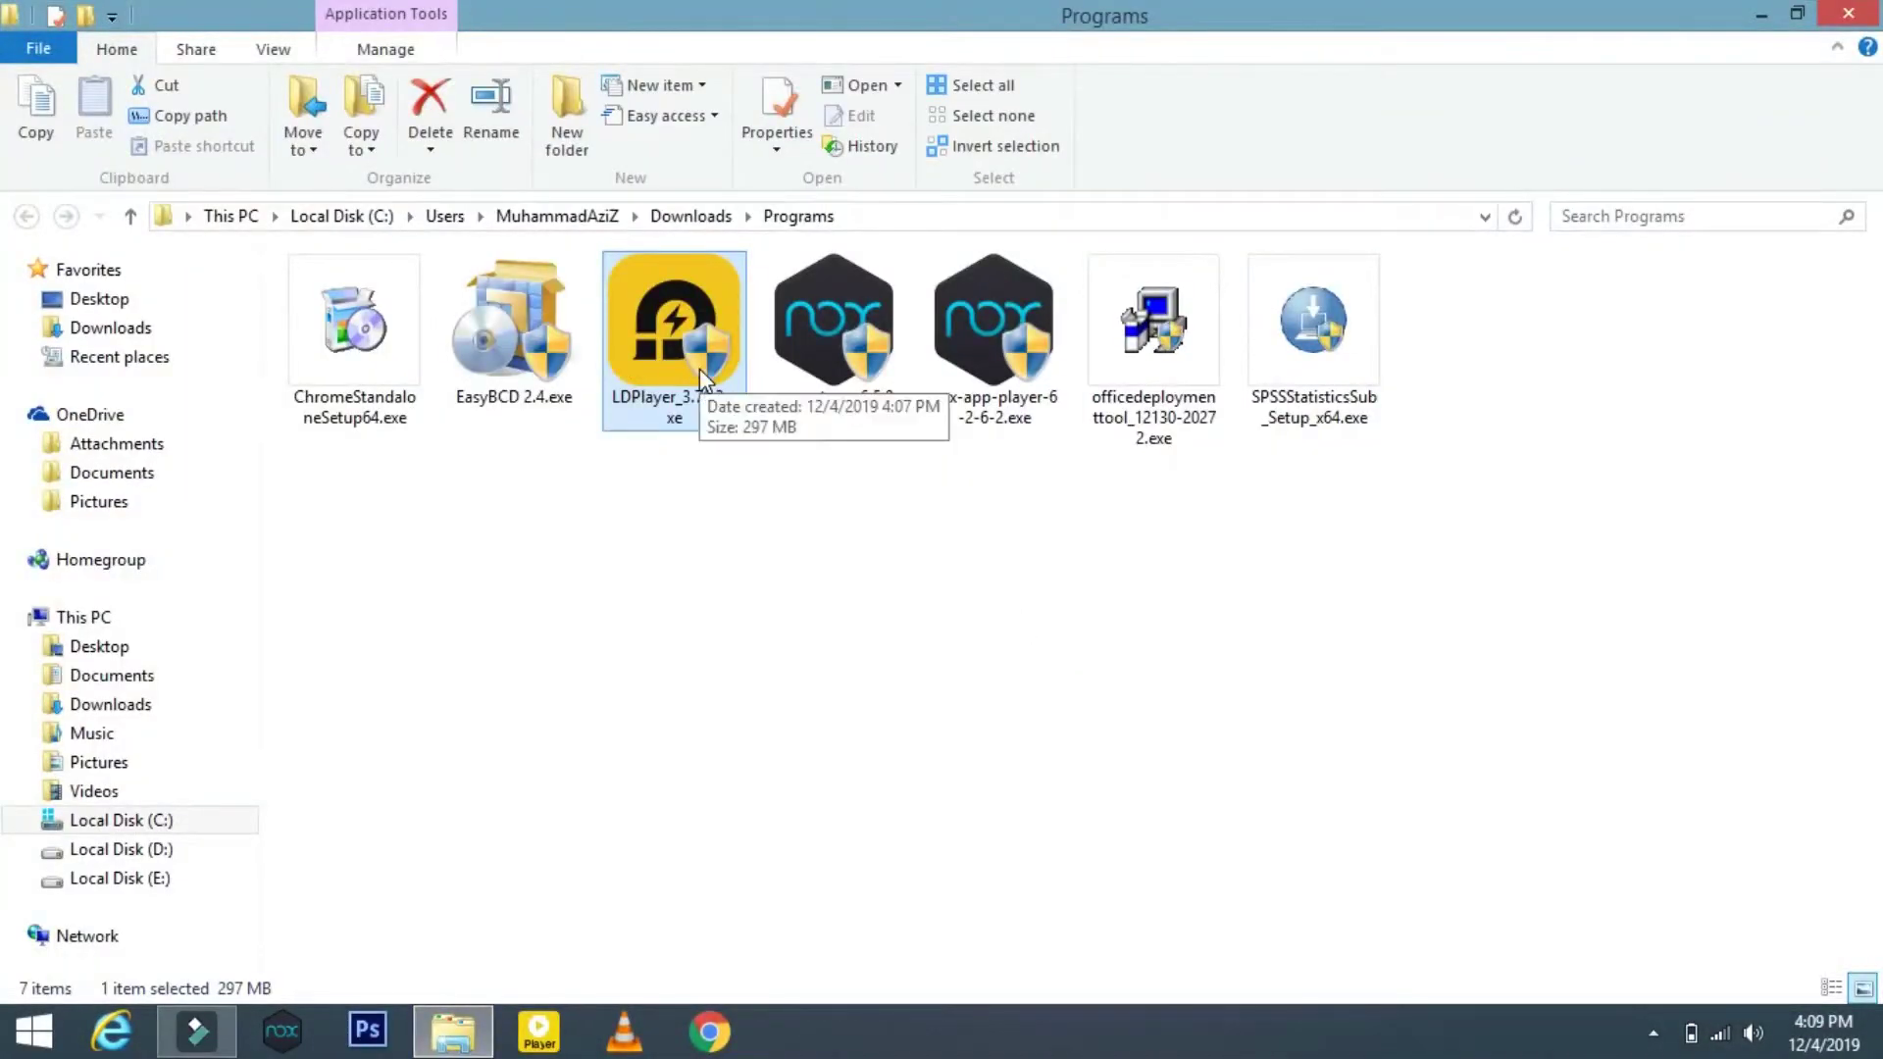
pyautogui.doubleClick(698, 368)
pyautogui.click(1067, 682)
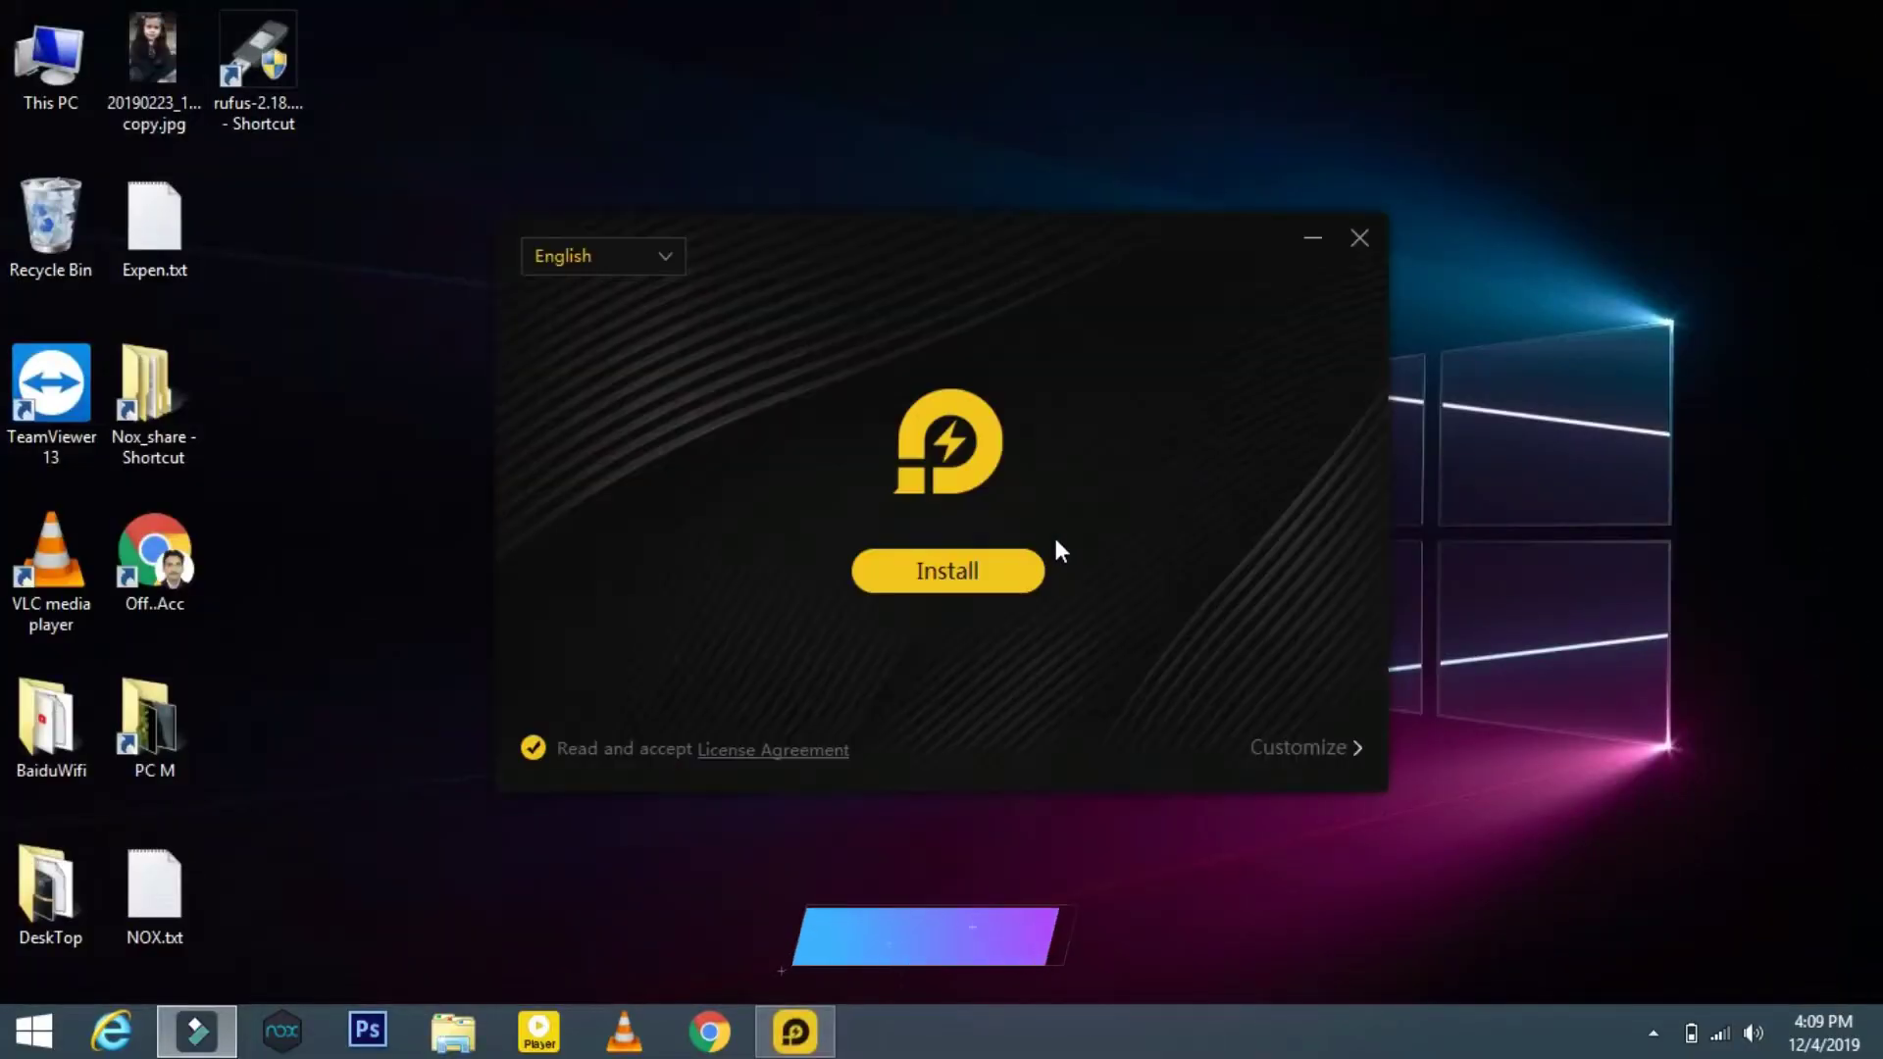
# Step: Review the custom install path, install LDPlayer 3.76, and start it when finished
pyautogui.click(1285, 753)
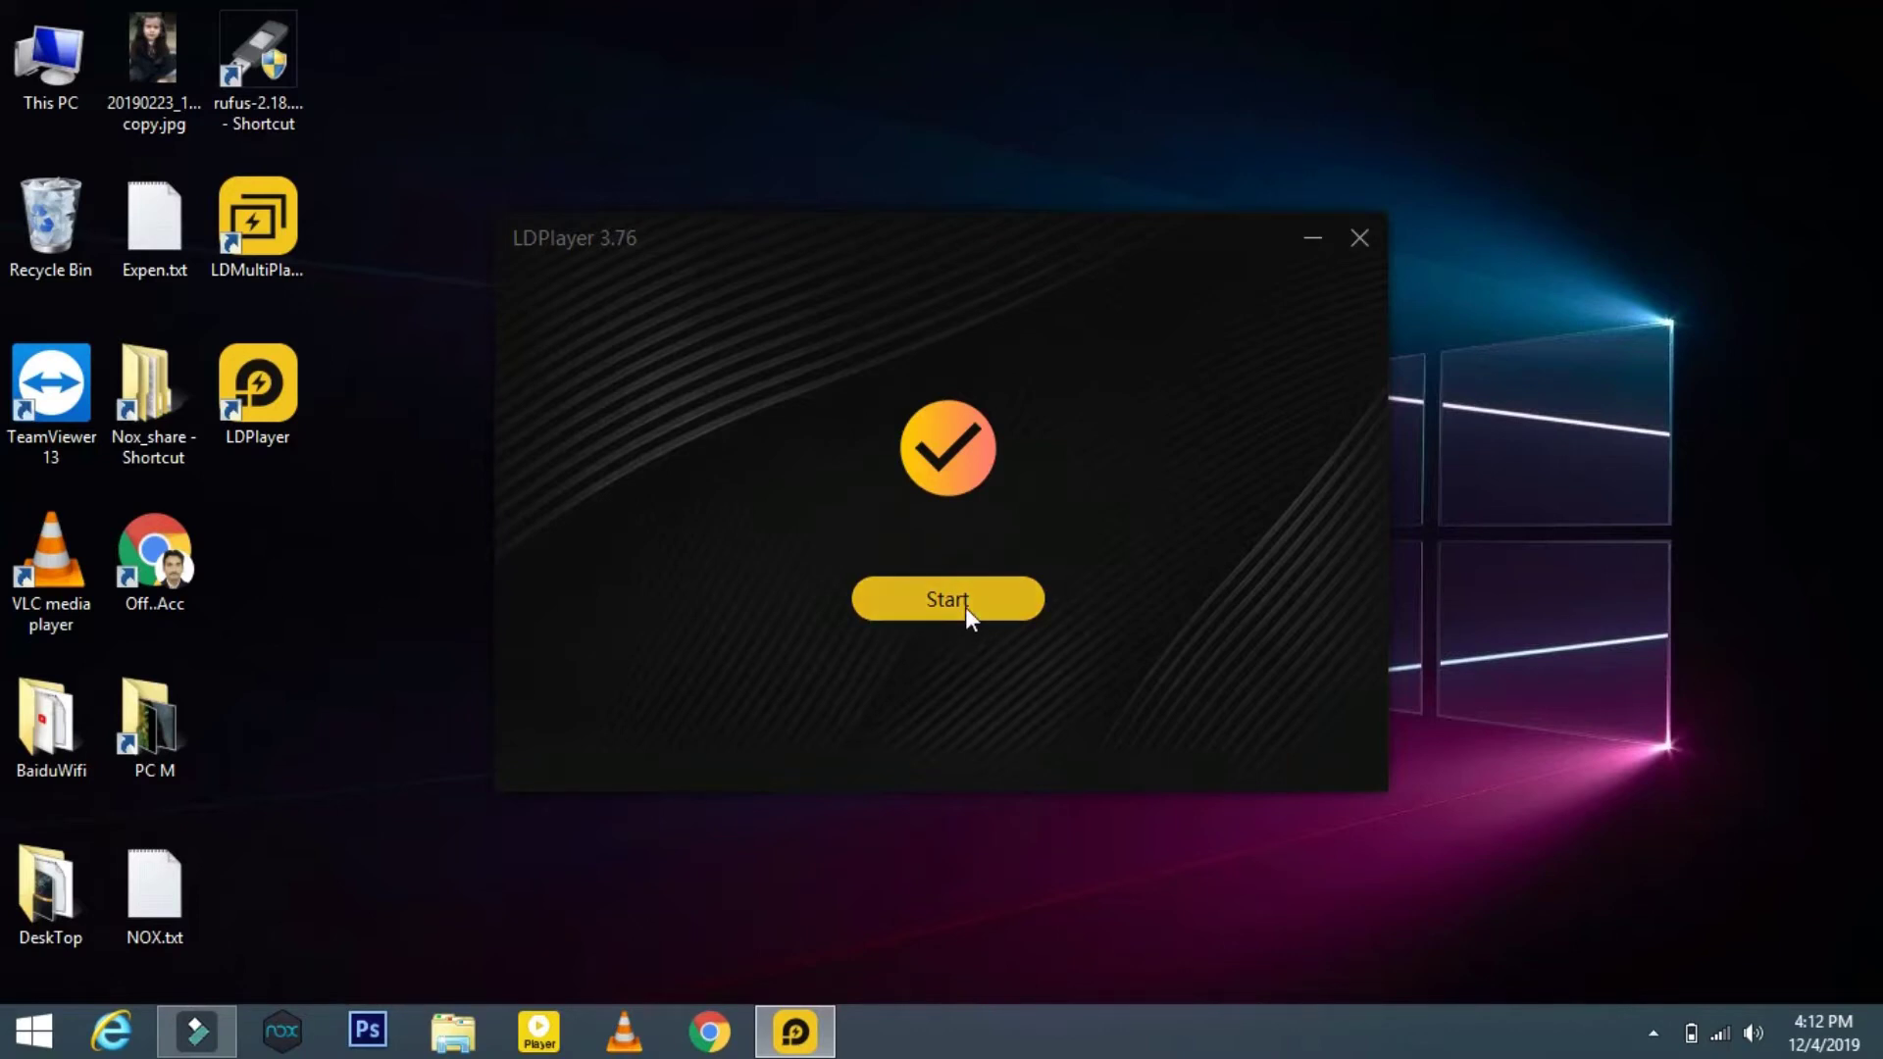
pyautogui.click(965, 609)
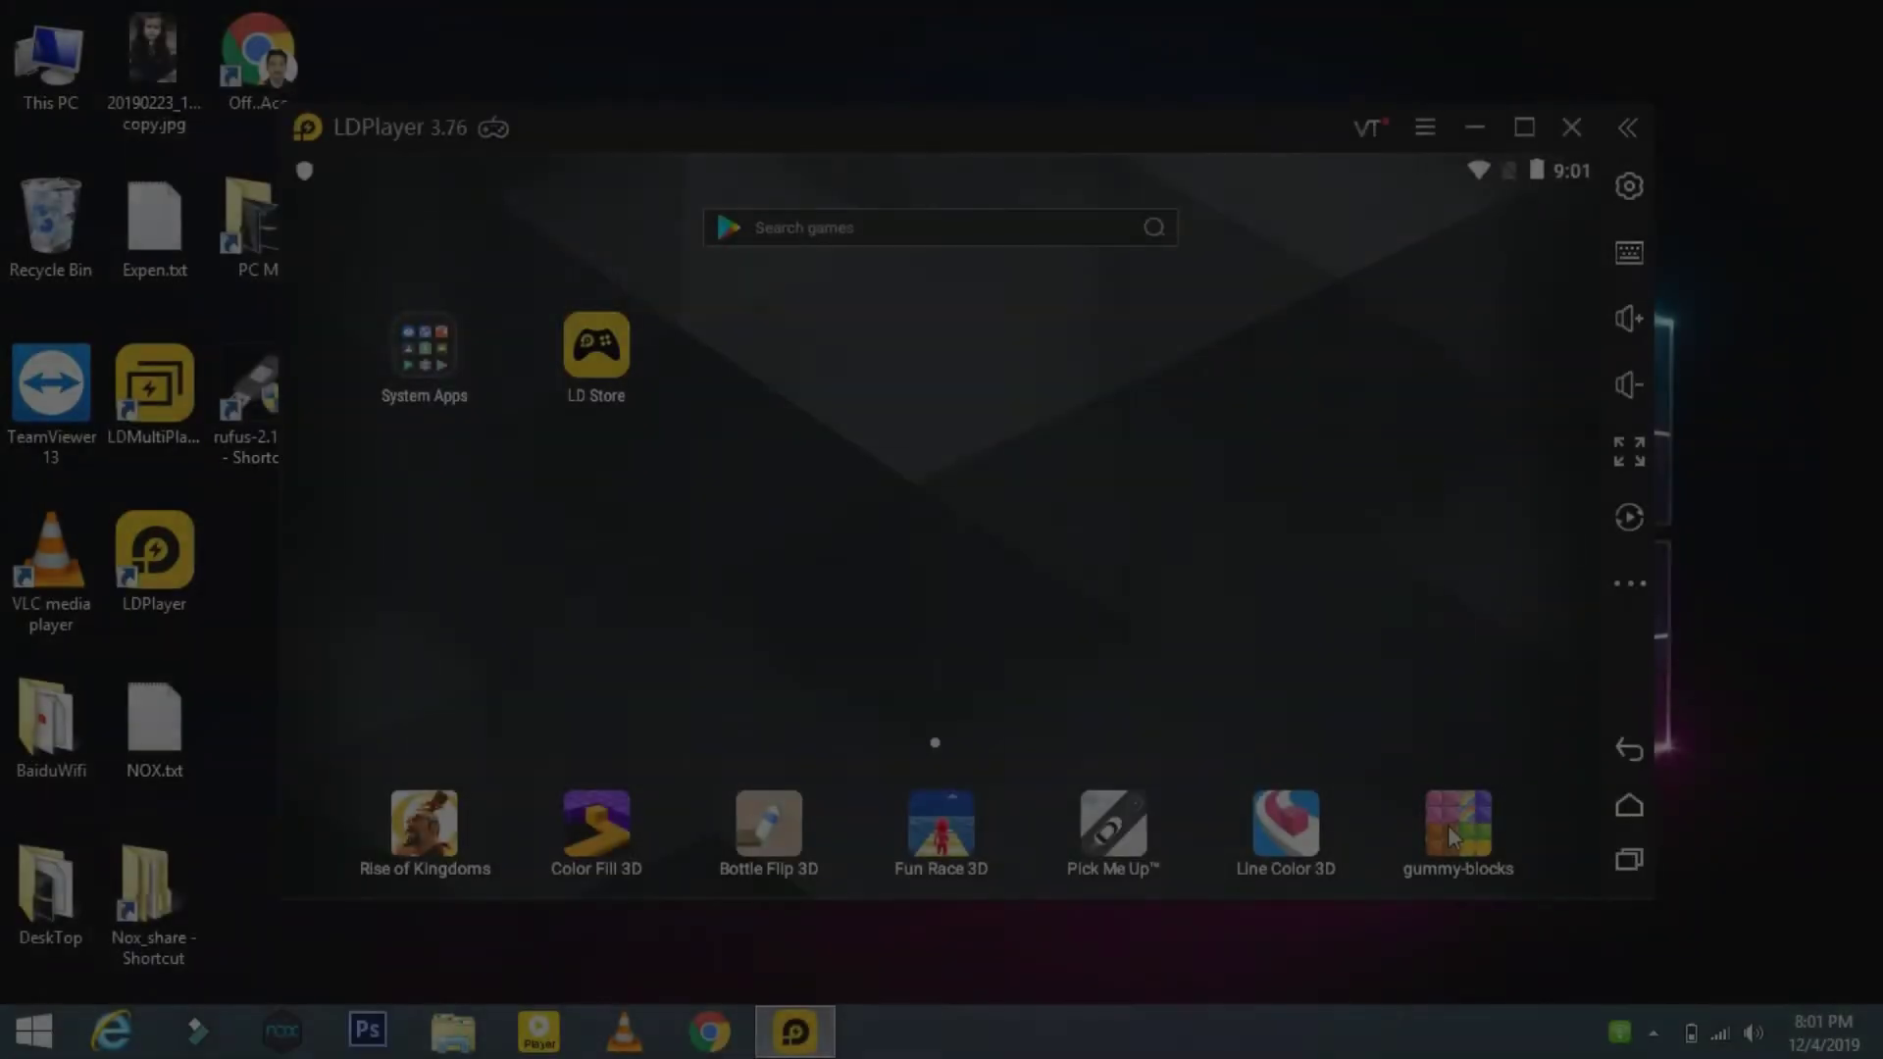
# Step: In Android Settings, open About tablet and tap Android version repeatedly for the easter egg
pyautogui.click(415, 363)
pyautogui.click(408, 338)
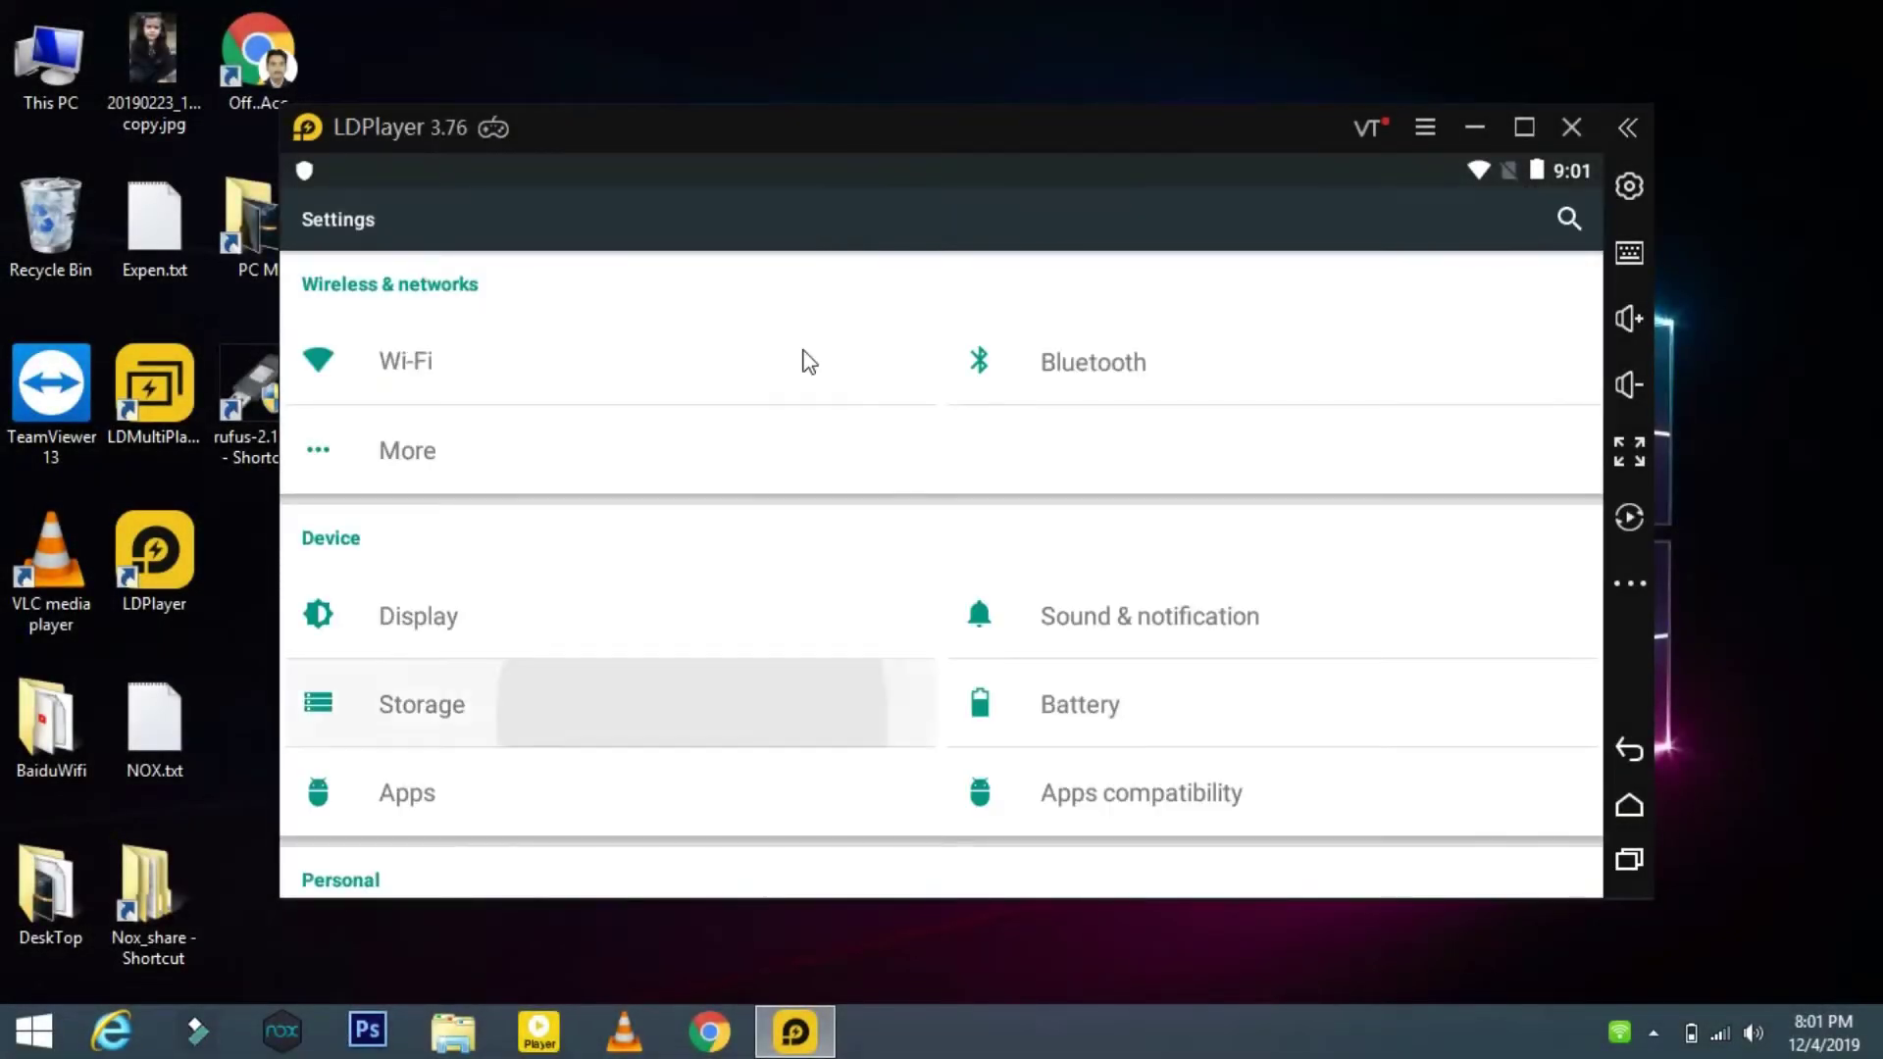
pyautogui.scroll(-10, 526, 853)
pyautogui.click(521, 846)
pyautogui.click(631, 775)
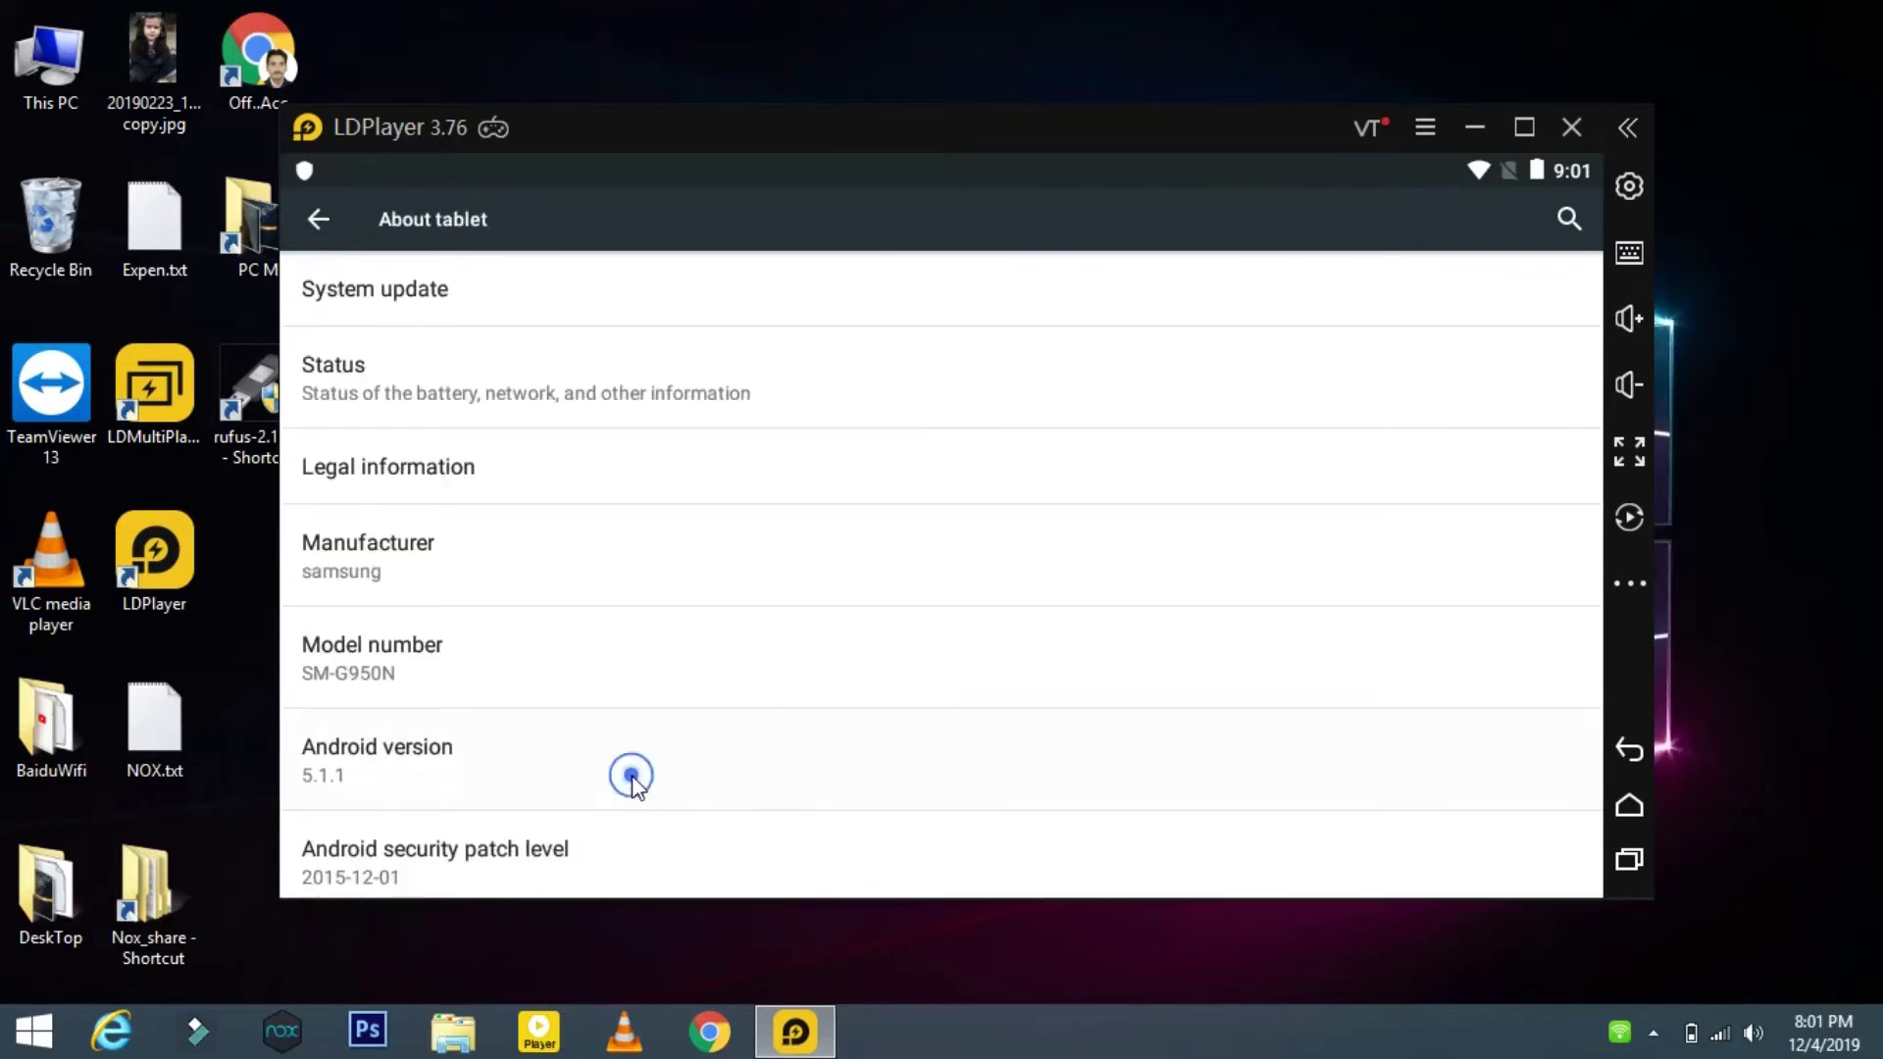
pyautogui.click(631, 775)
pyautogui.click(631, 774)
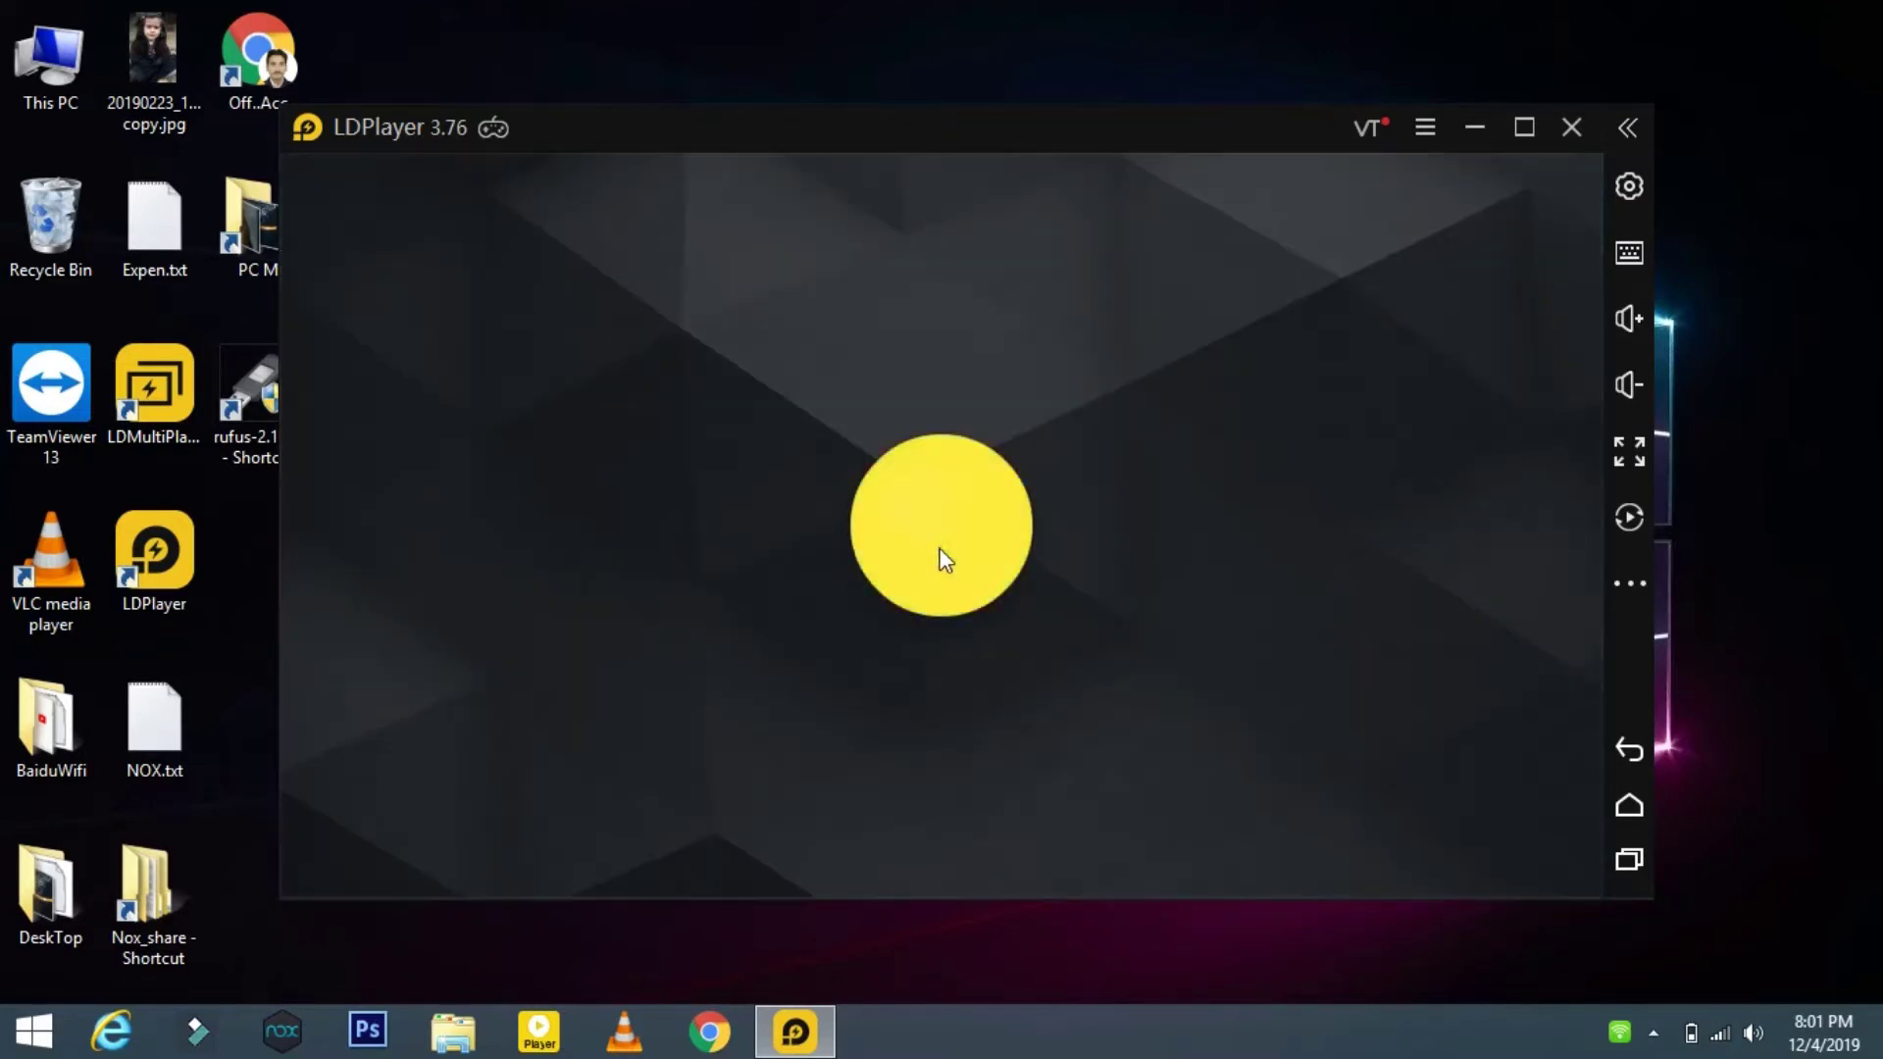
# Step: Play a few rounds of the hidden Lollipop game, then return to the home screen
pyautogui.click(982, 633)
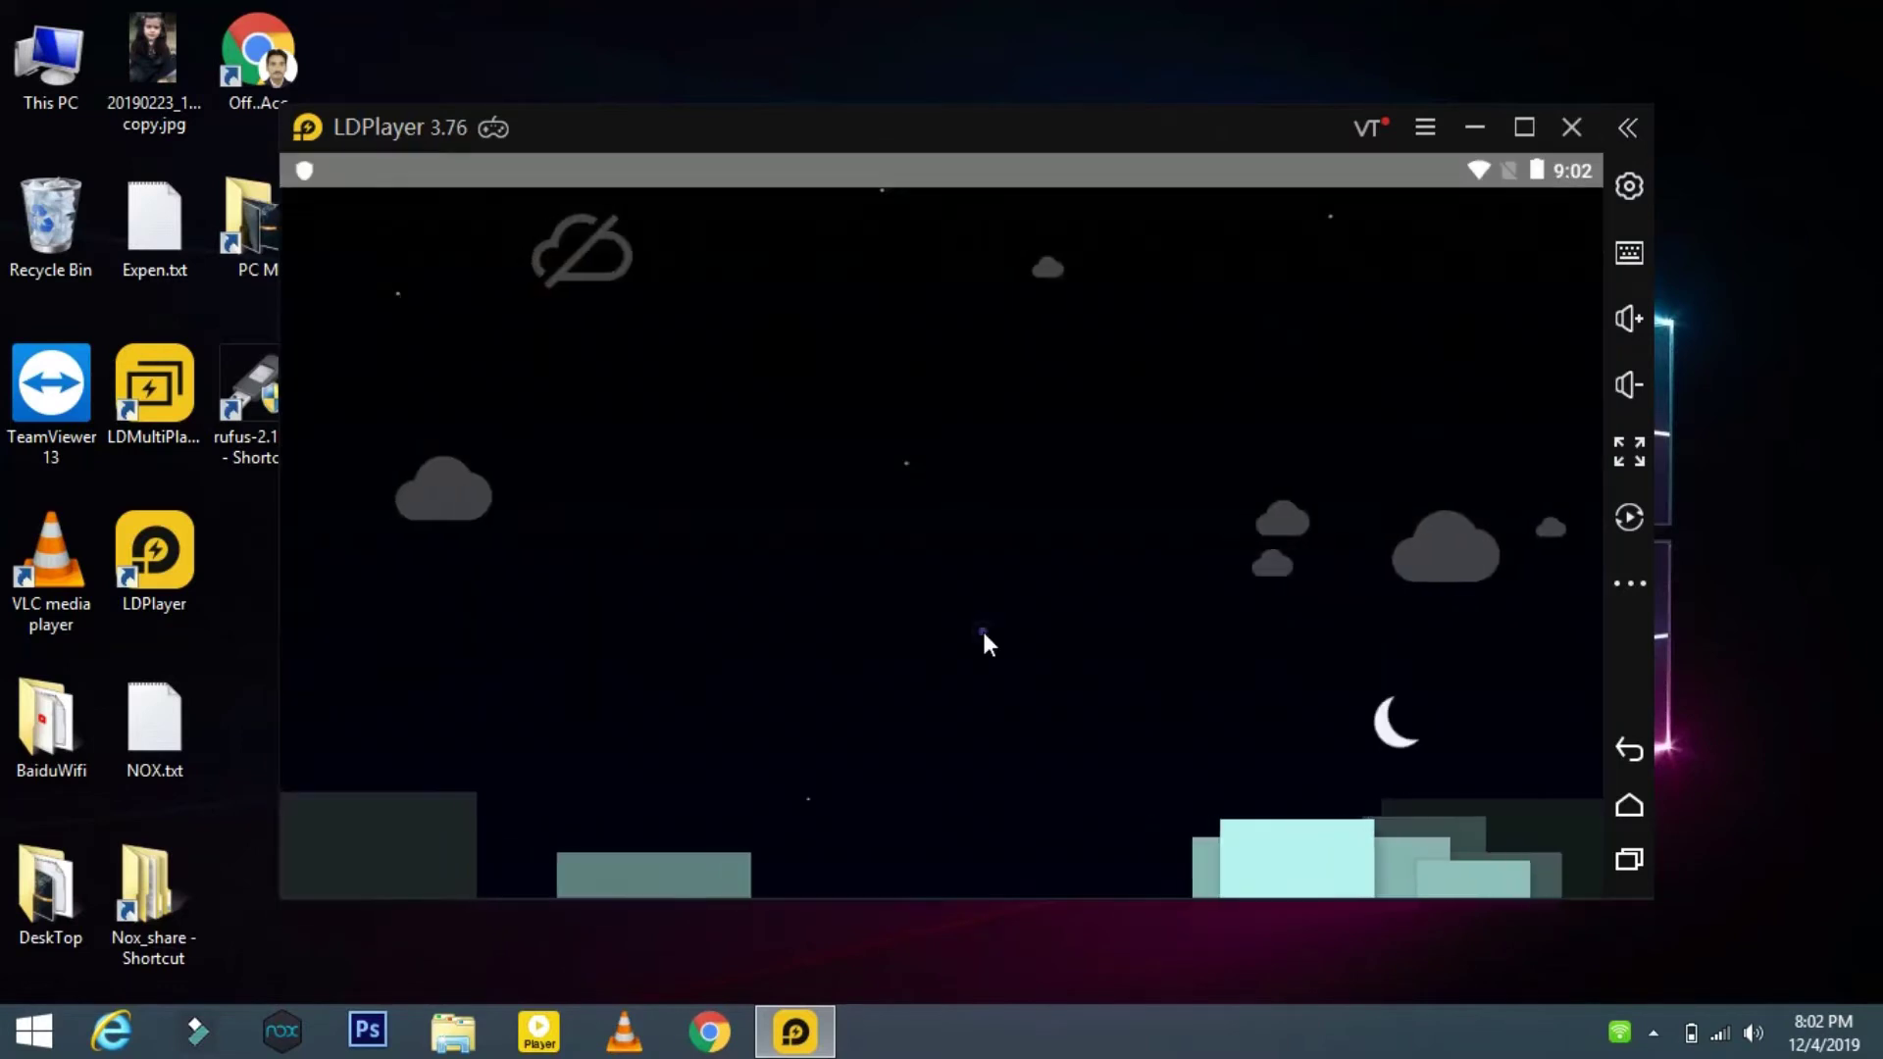
pyautogui.click(983, 634)
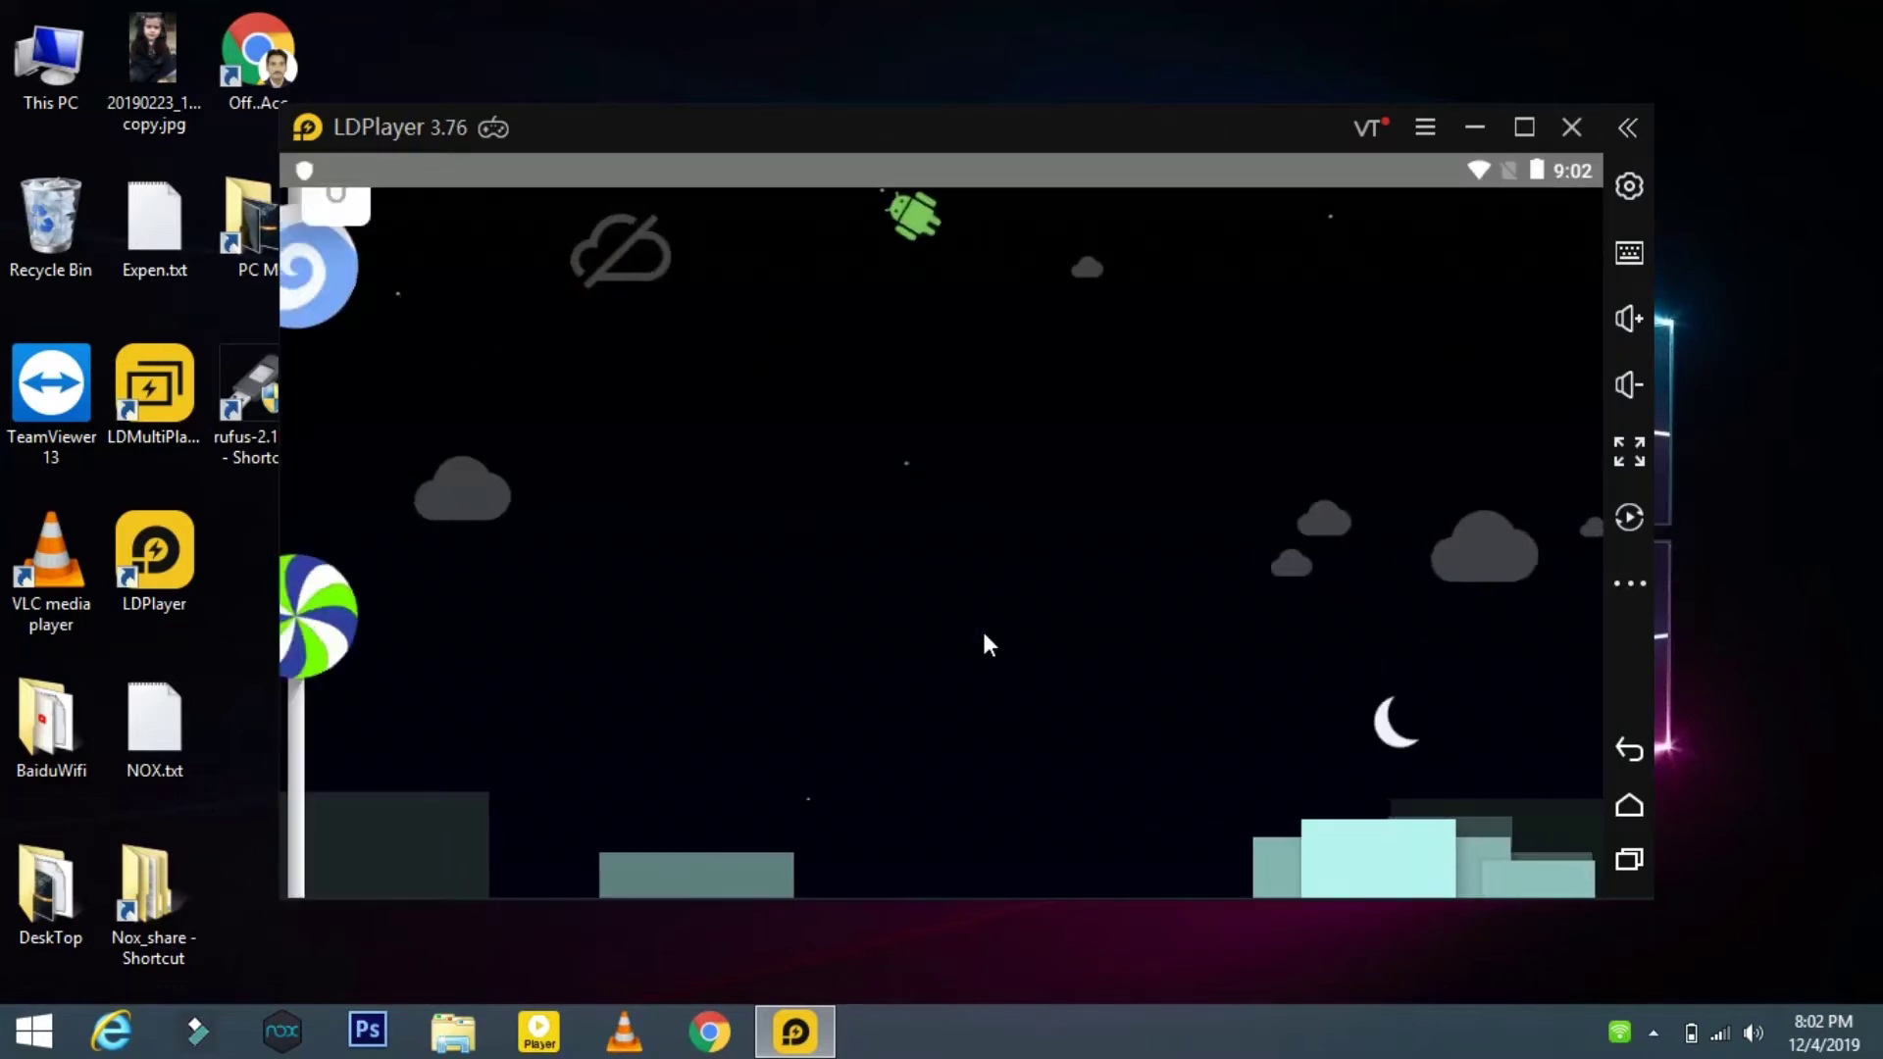
pyautogui.click(983, 635)
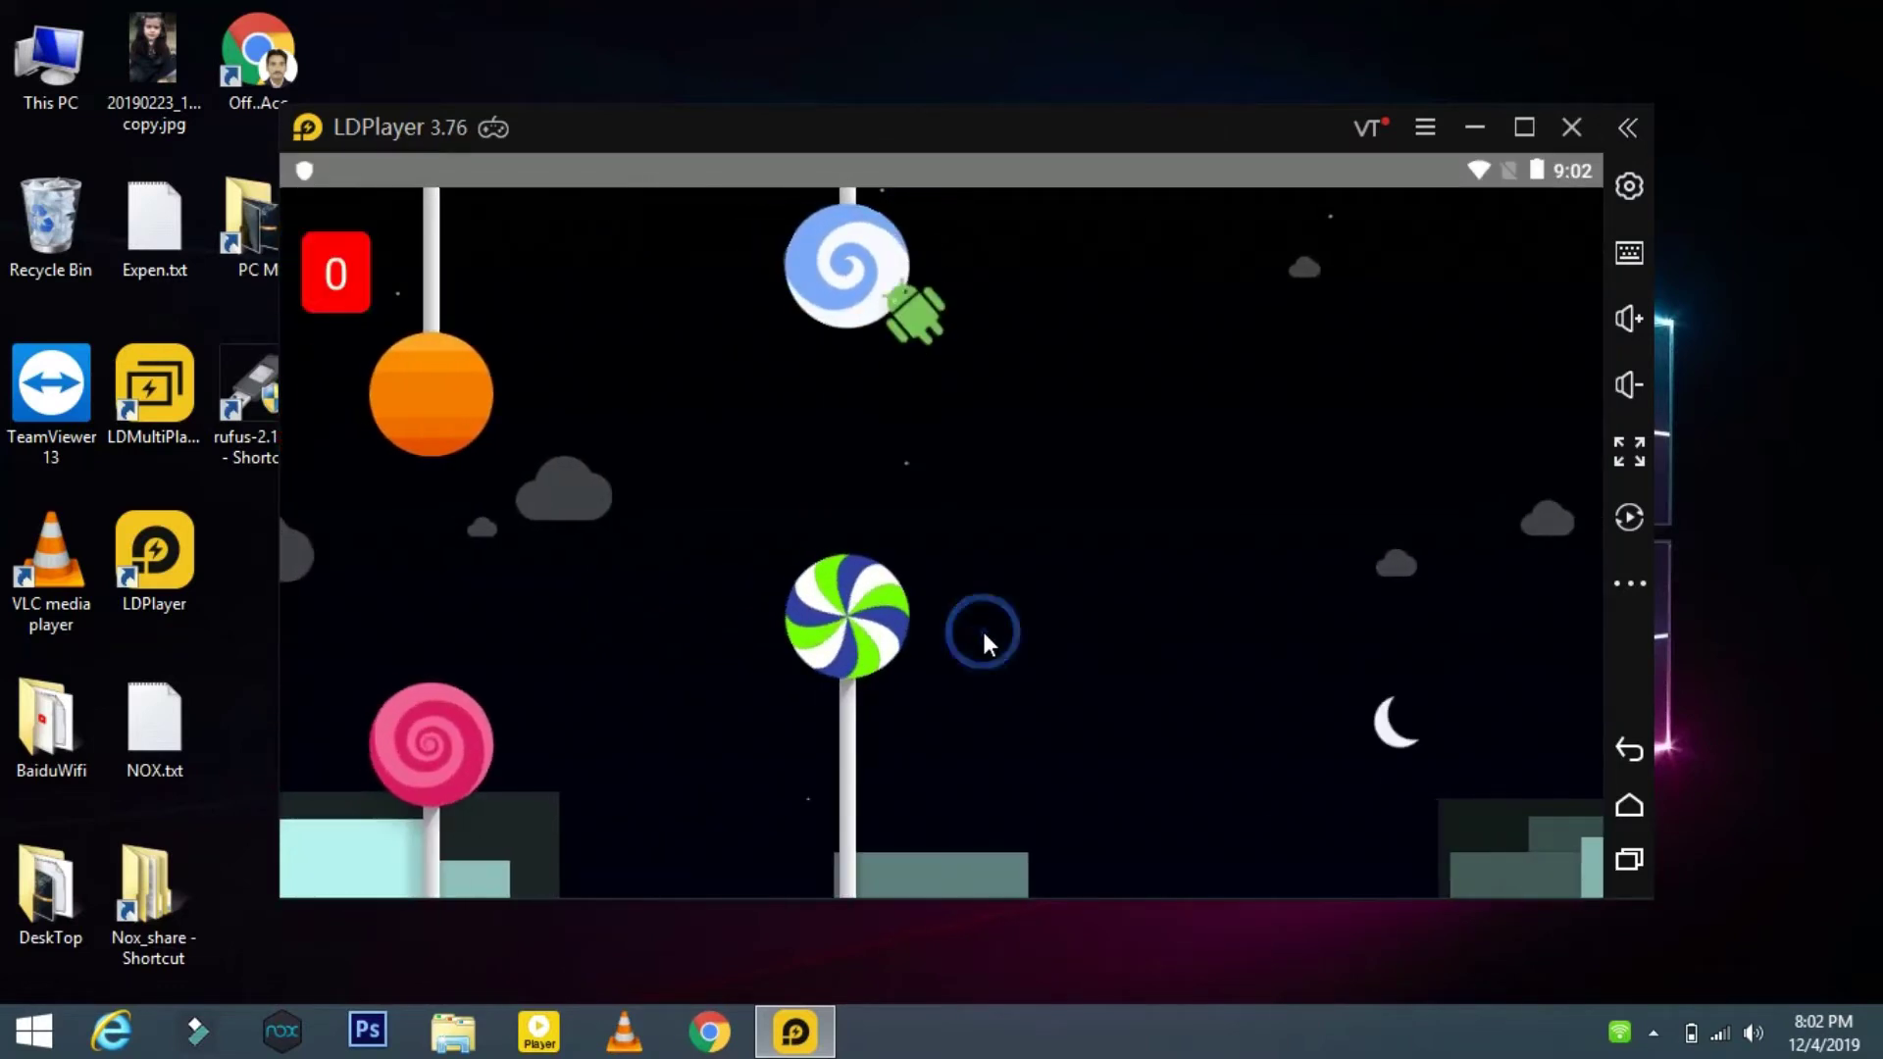
pyautogui.click(984, 634)
pyautogui.click(982, 643)
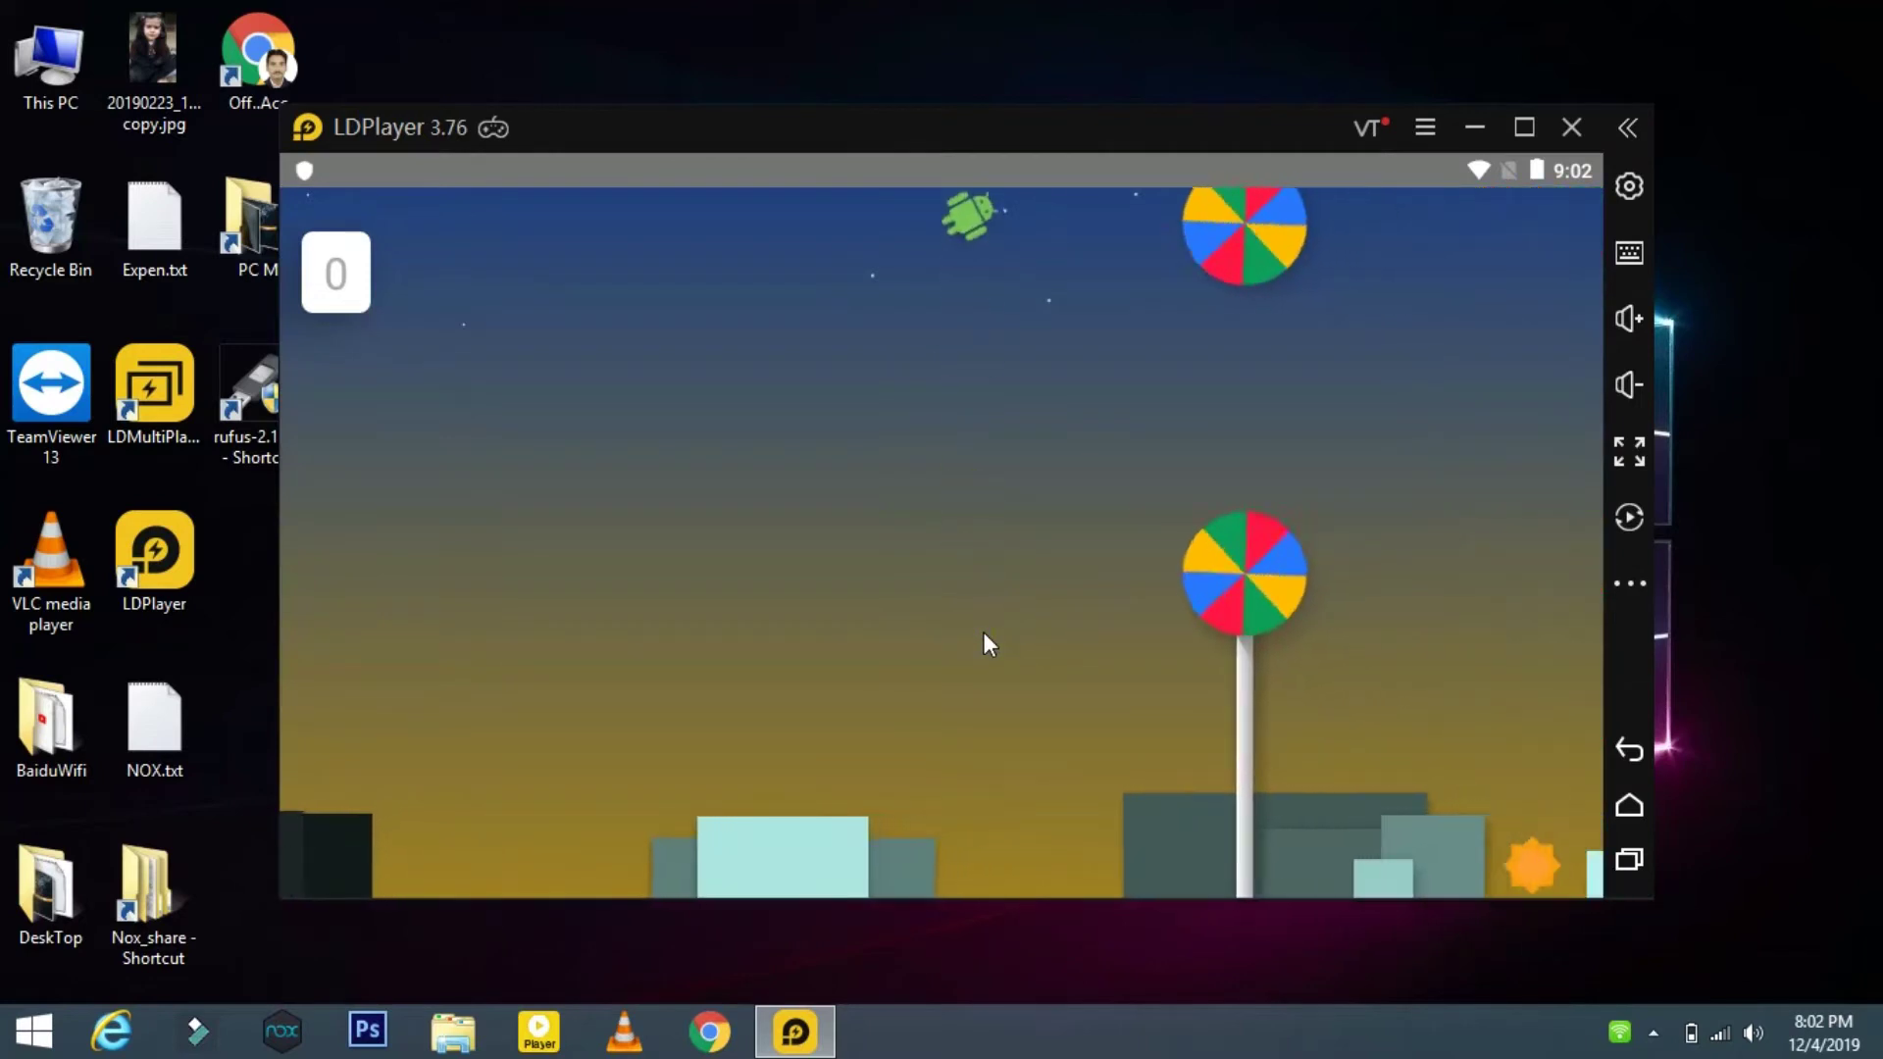
pyautogui.click(983, 643)
pyautogui.click(982, 630)
pyautogui.click(980, 628)
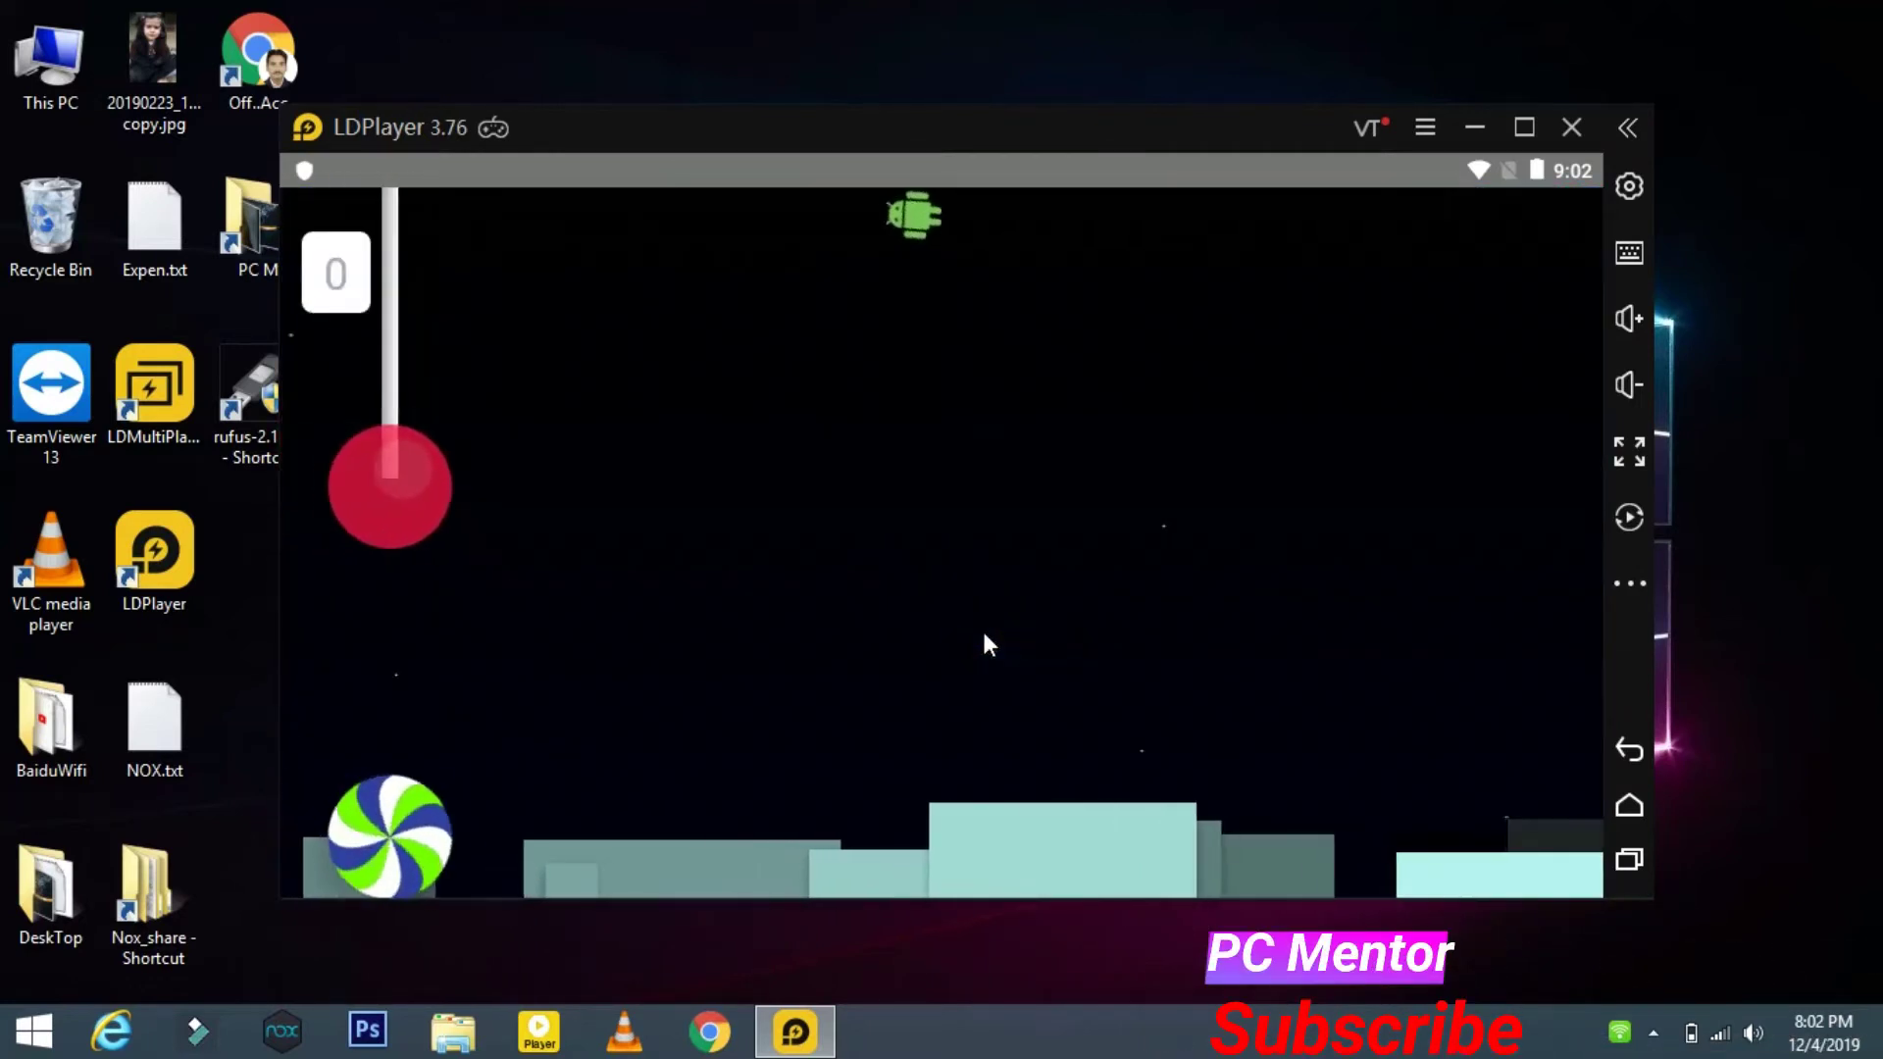
pyautogui.click(900, 512)
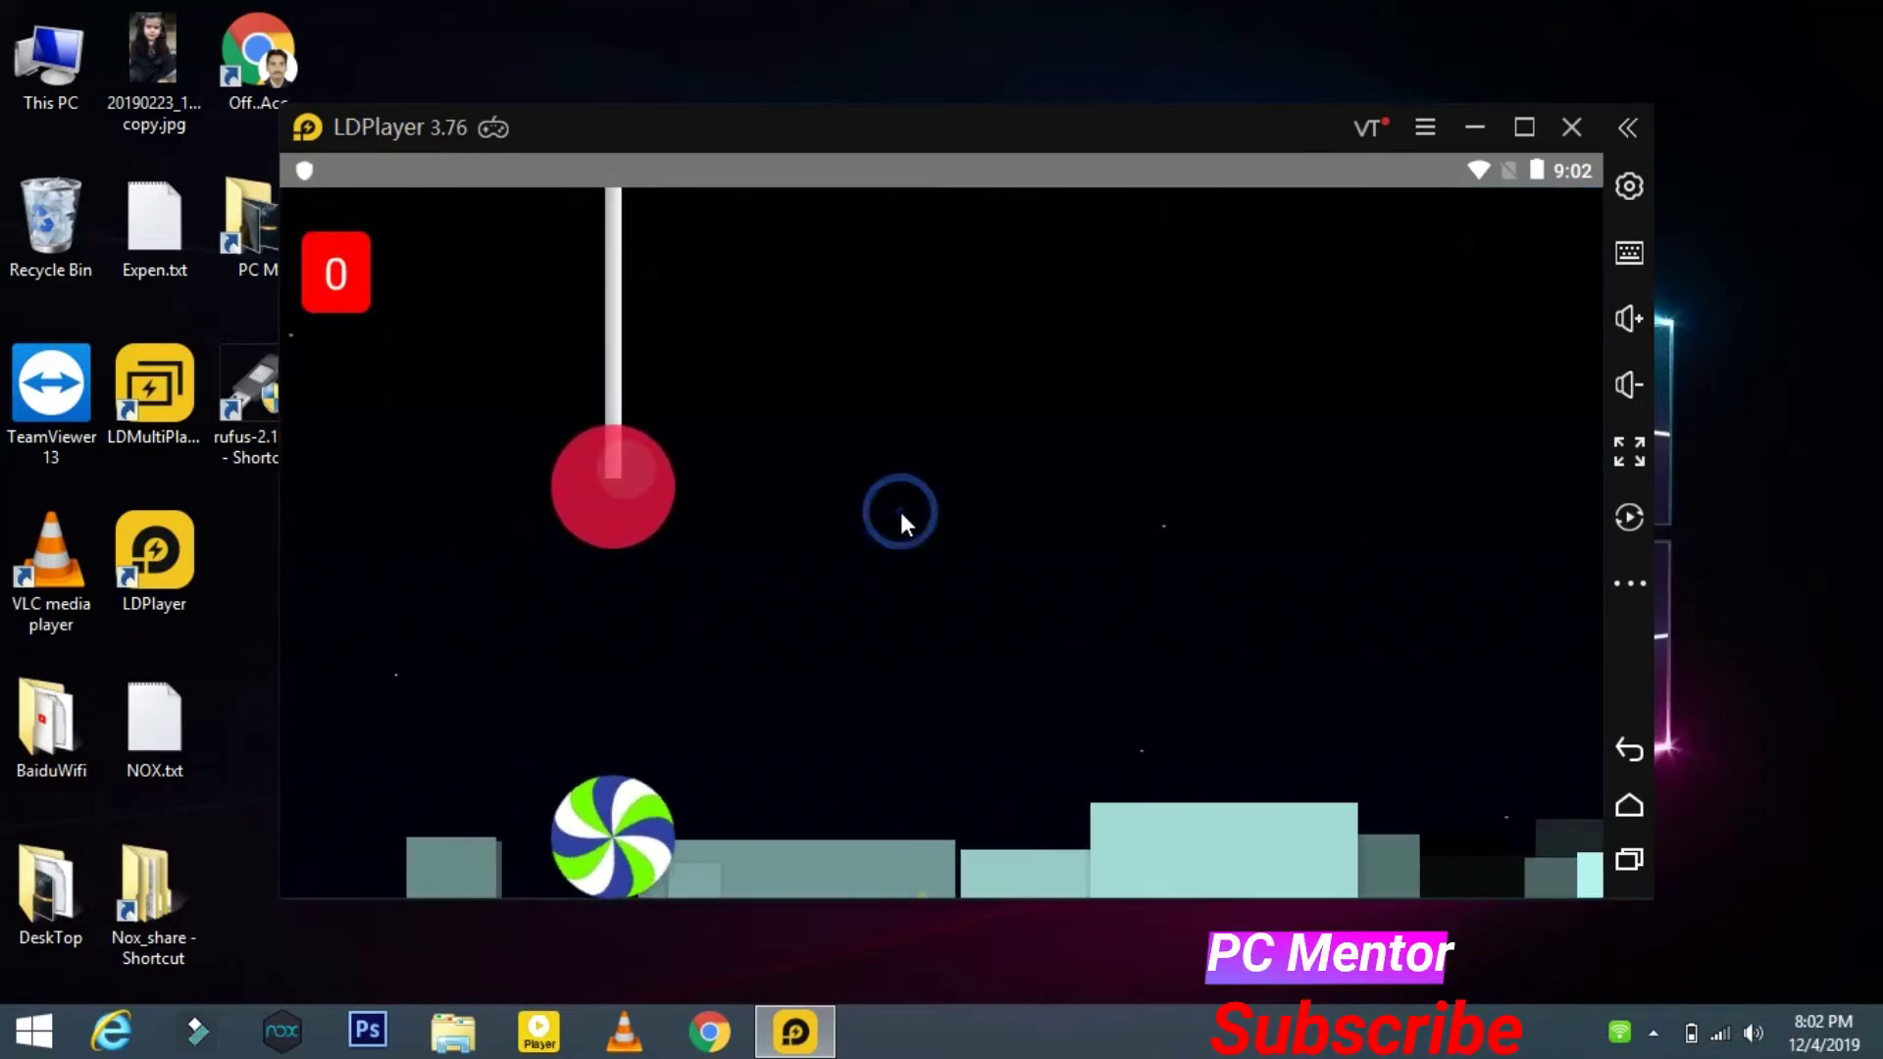
pyautogui.click(1626, 806)
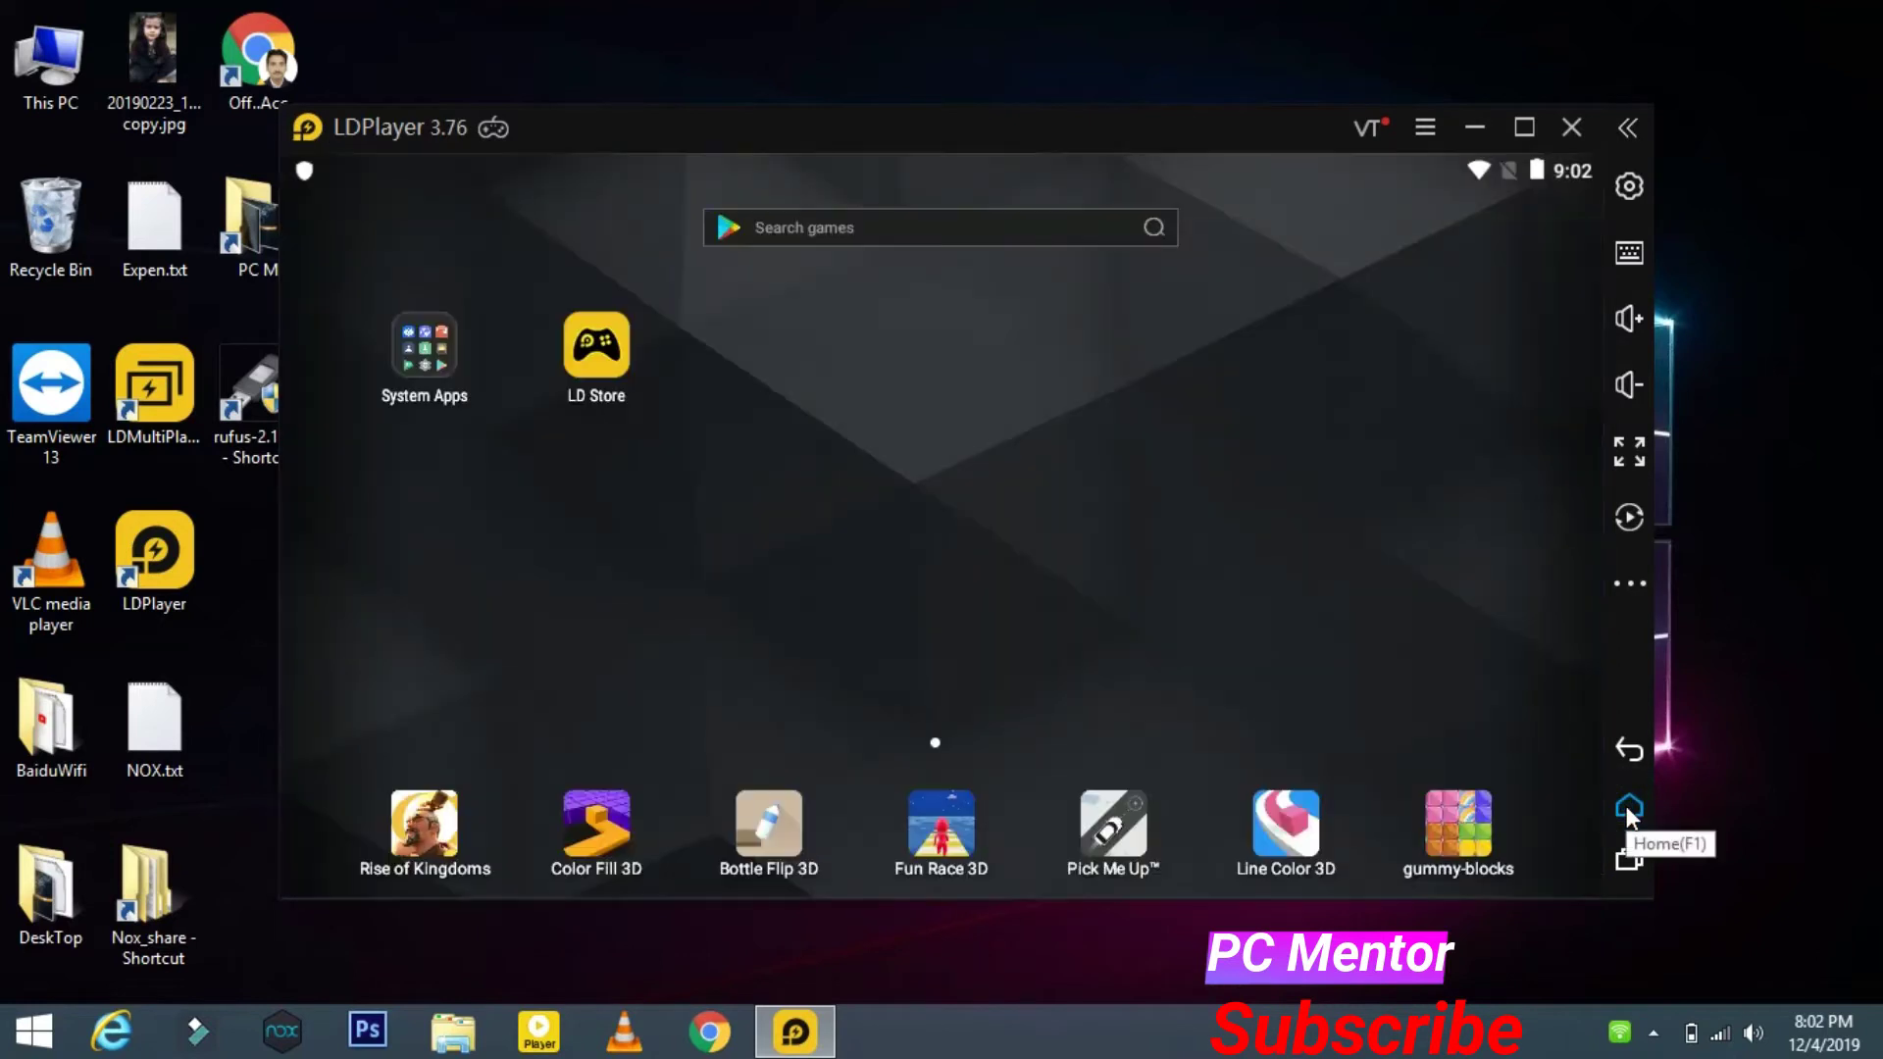
# Step: Check and dismiss the VT warning, then open Settings from the main menu
pyautogui.click(1366, 128)
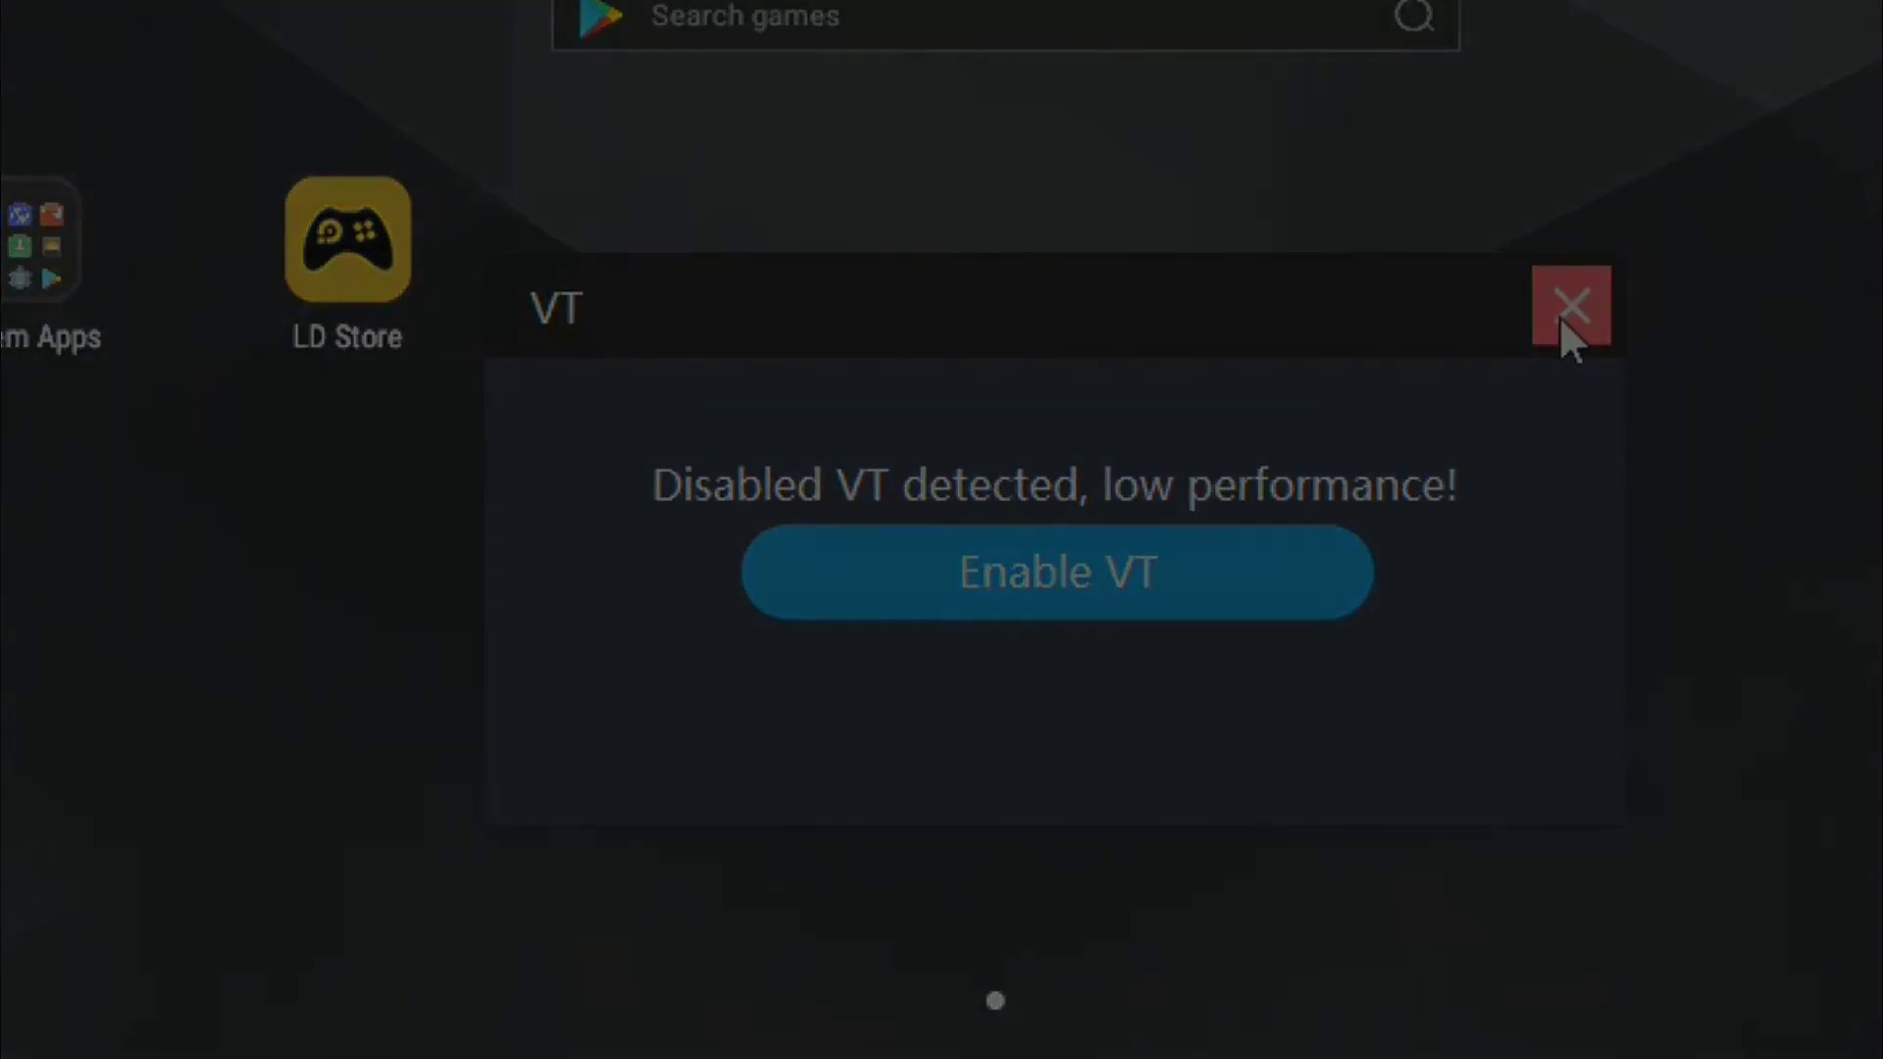
pyautogui.click(1234, 383)
pyautogui.click(1426, 132)
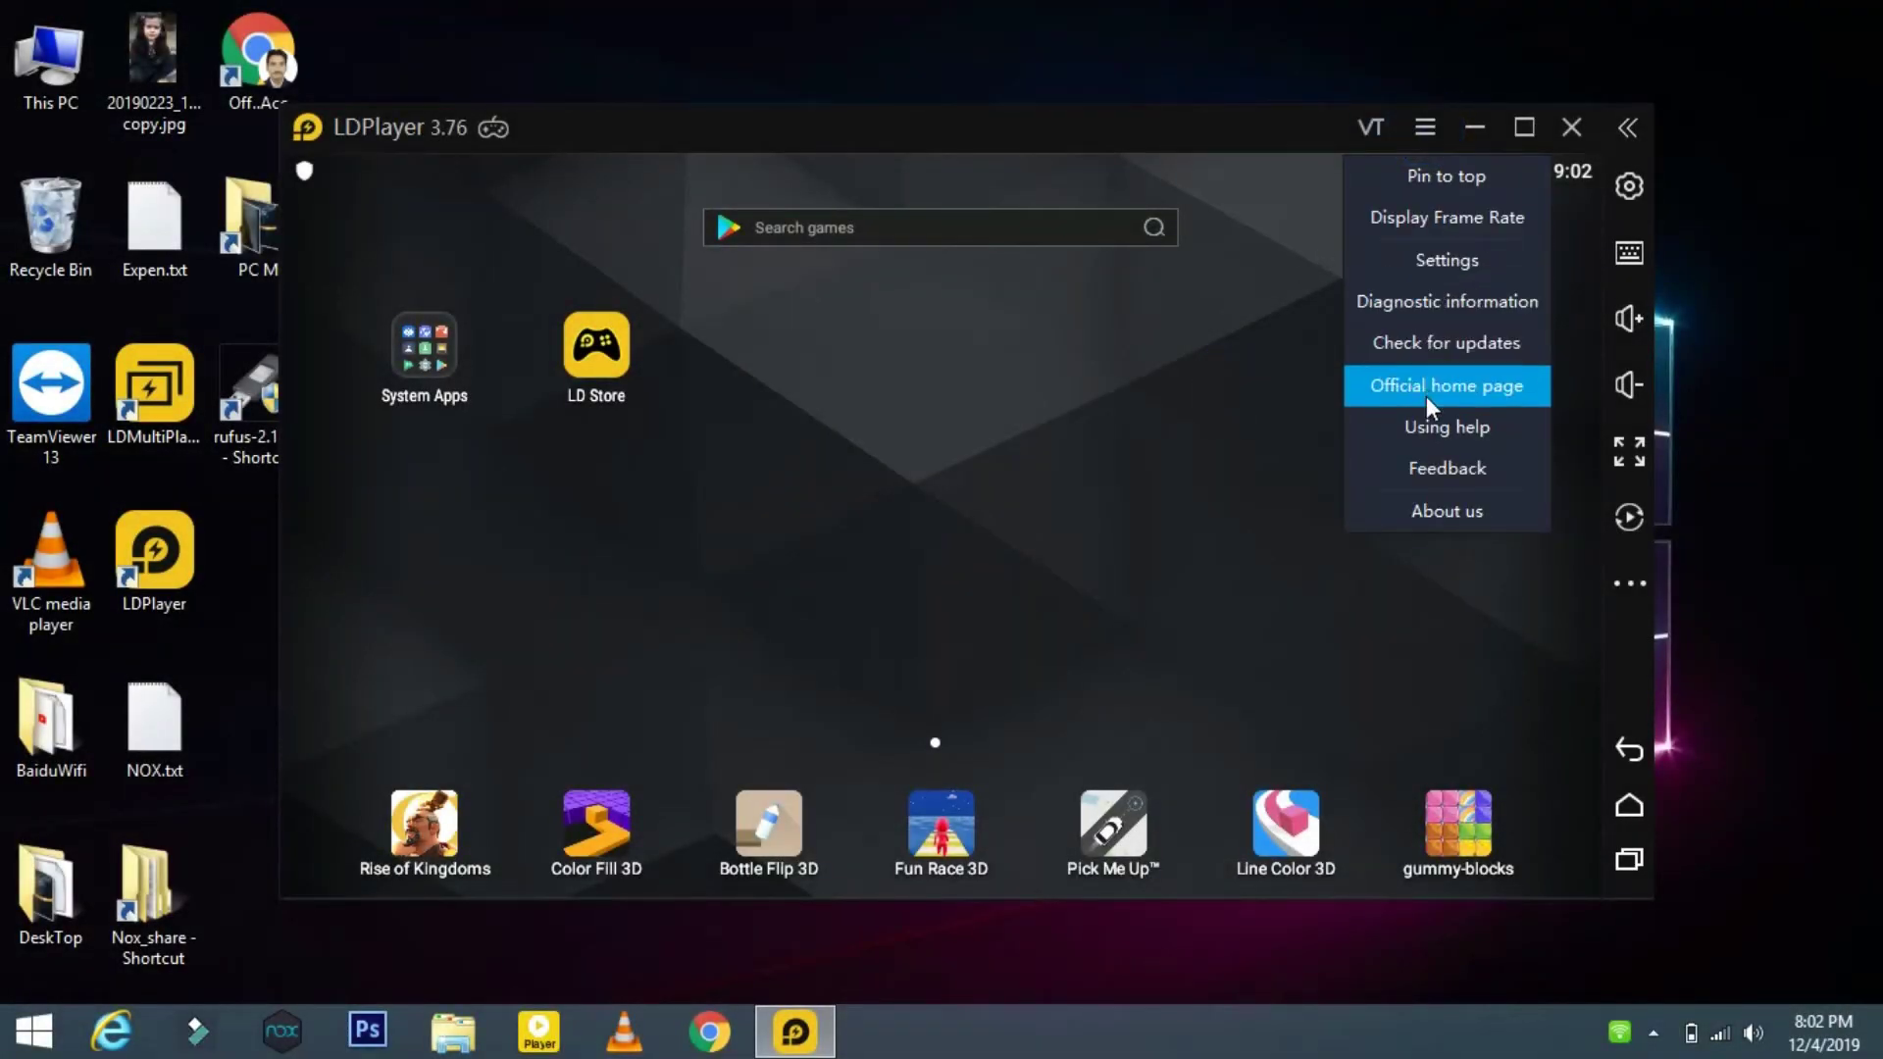
pyautogui.click(1433, 270)
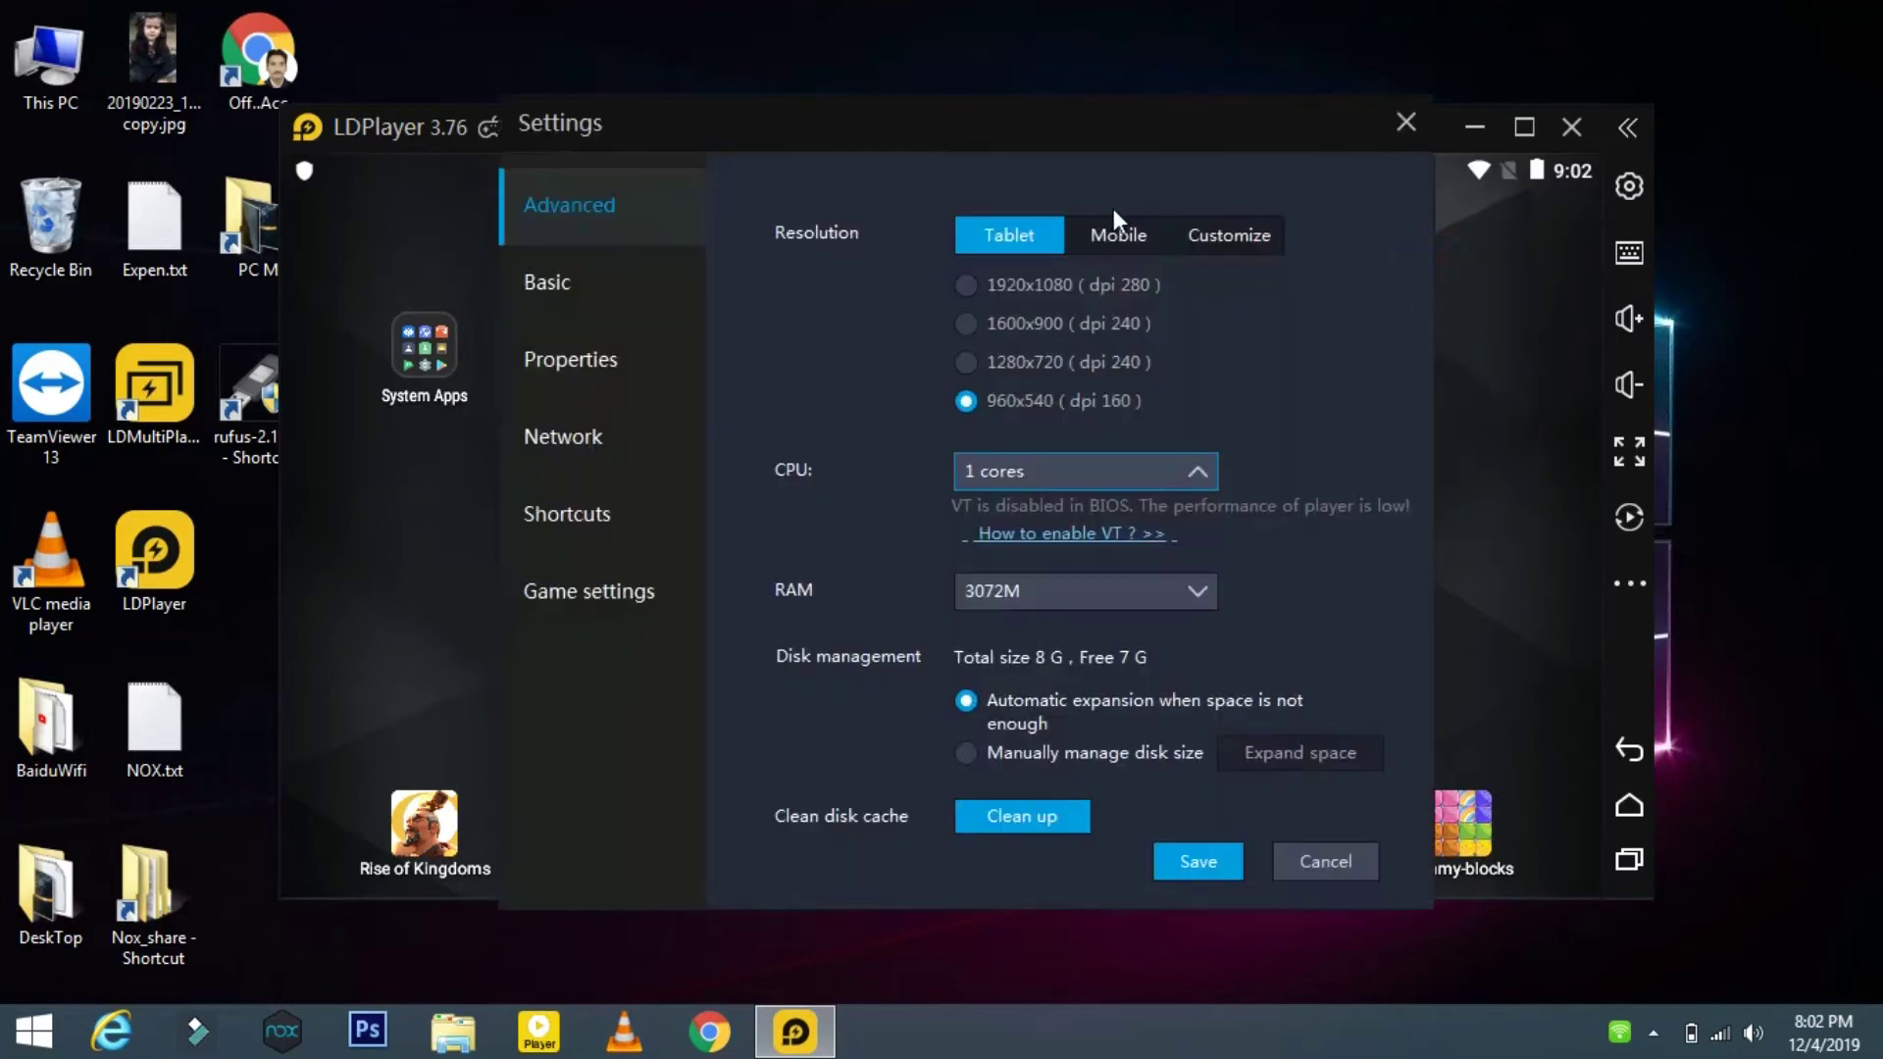
# Step: After previewing Mobile and Customize, set Tablet 1280x720 (dpi 240) and 2048M(Recommended) RAM
pyautogui.click(1118, 240)
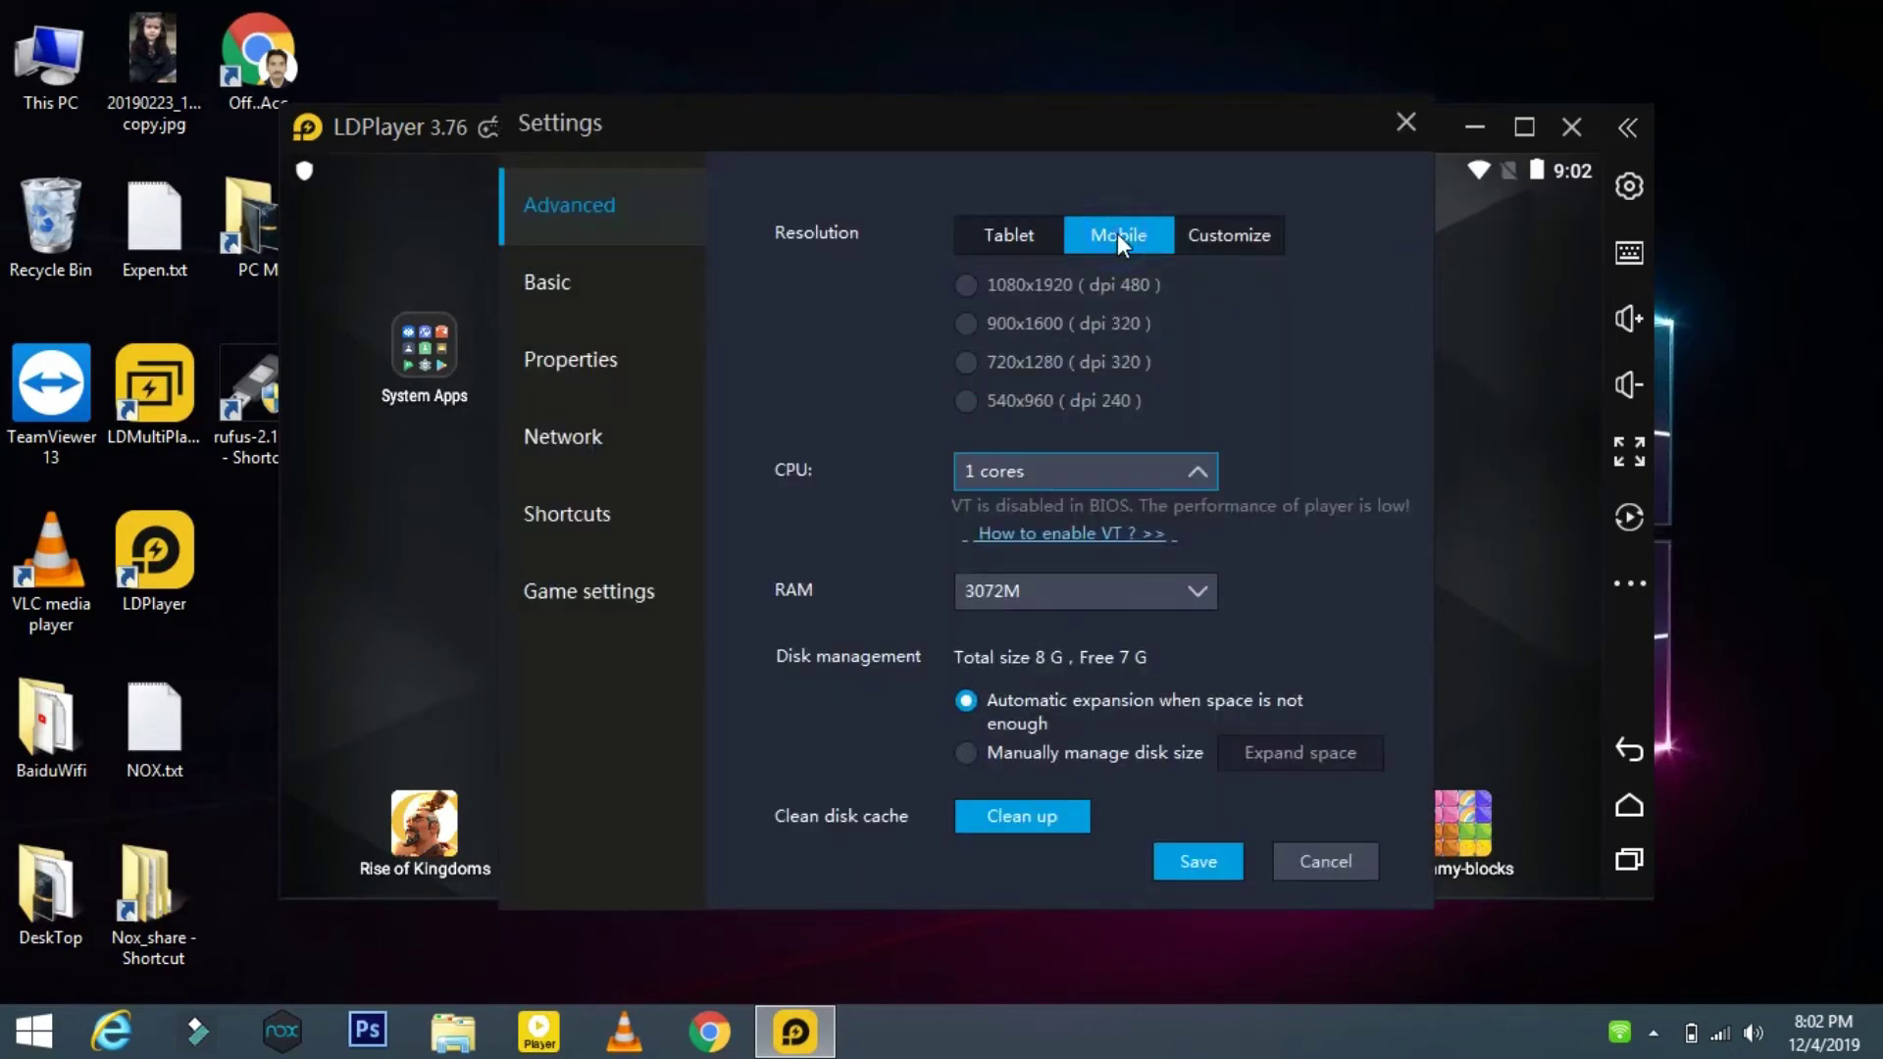
pyautogui.click(1233, 237)
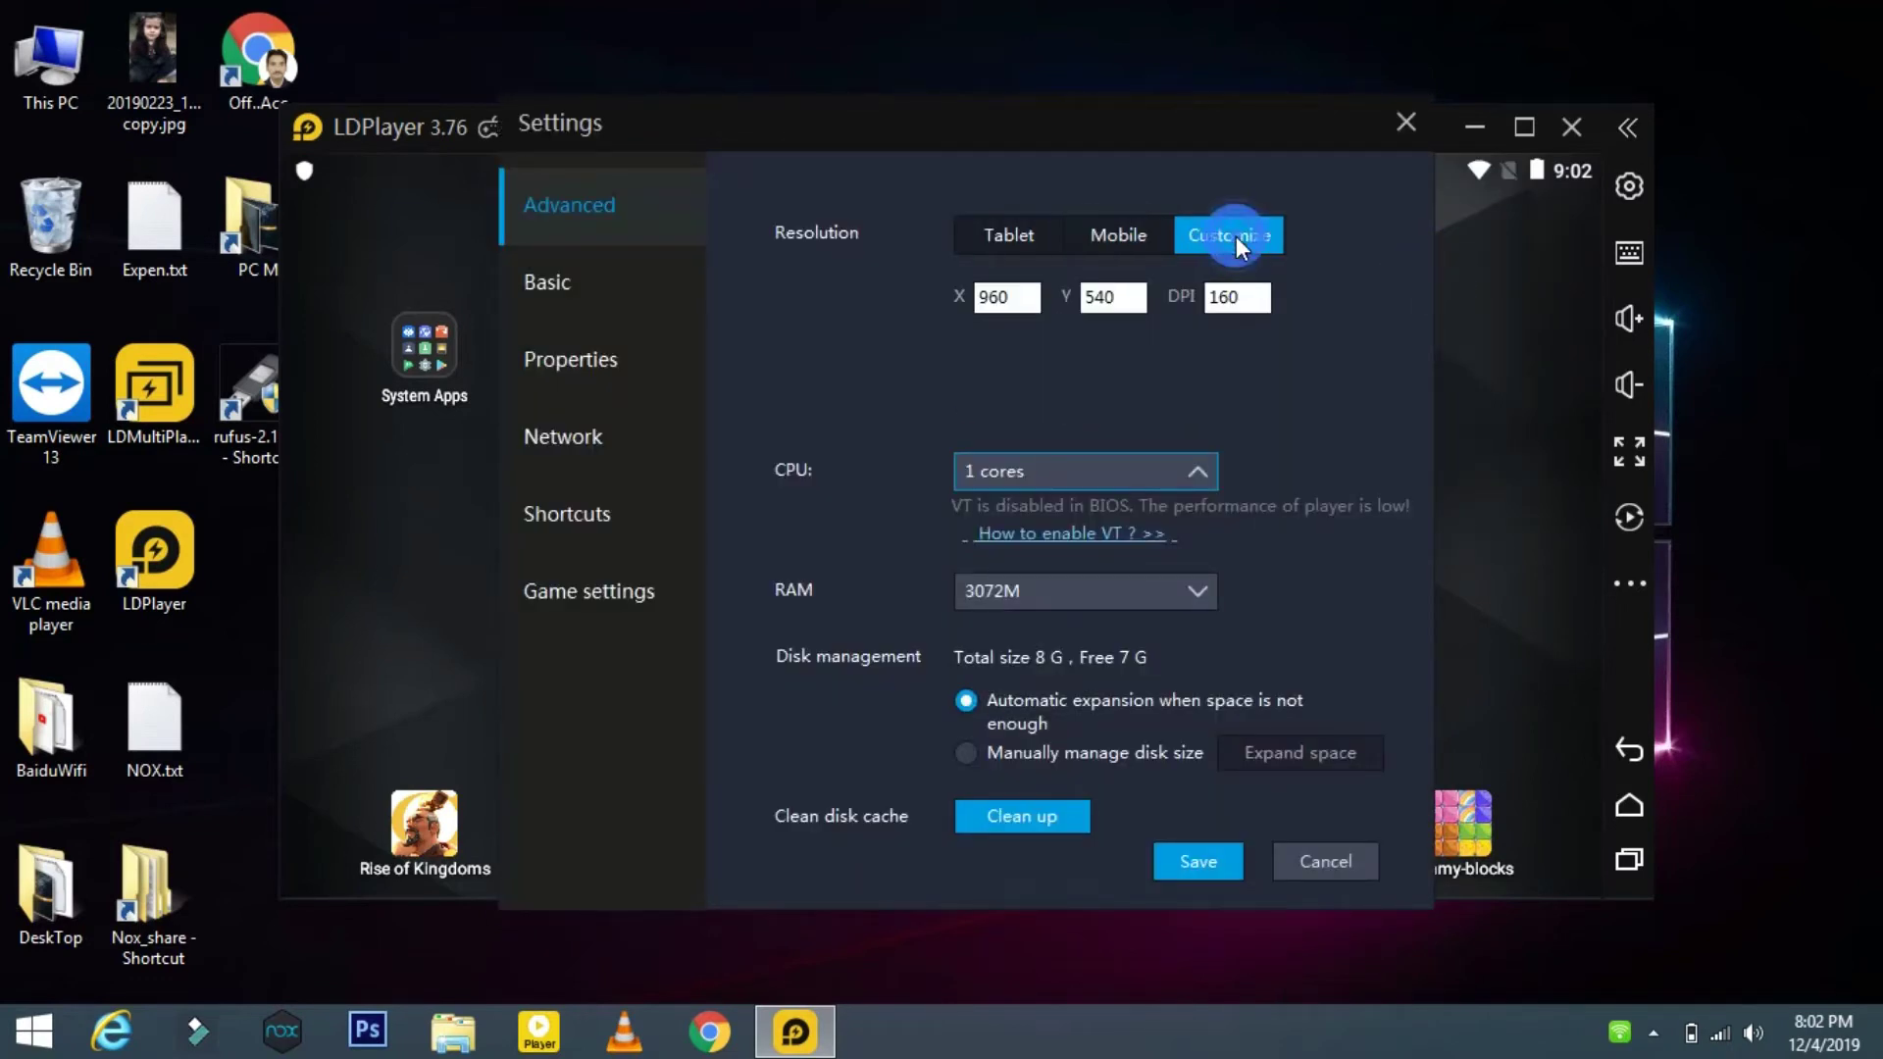
pyautogui.click(1019, 240)
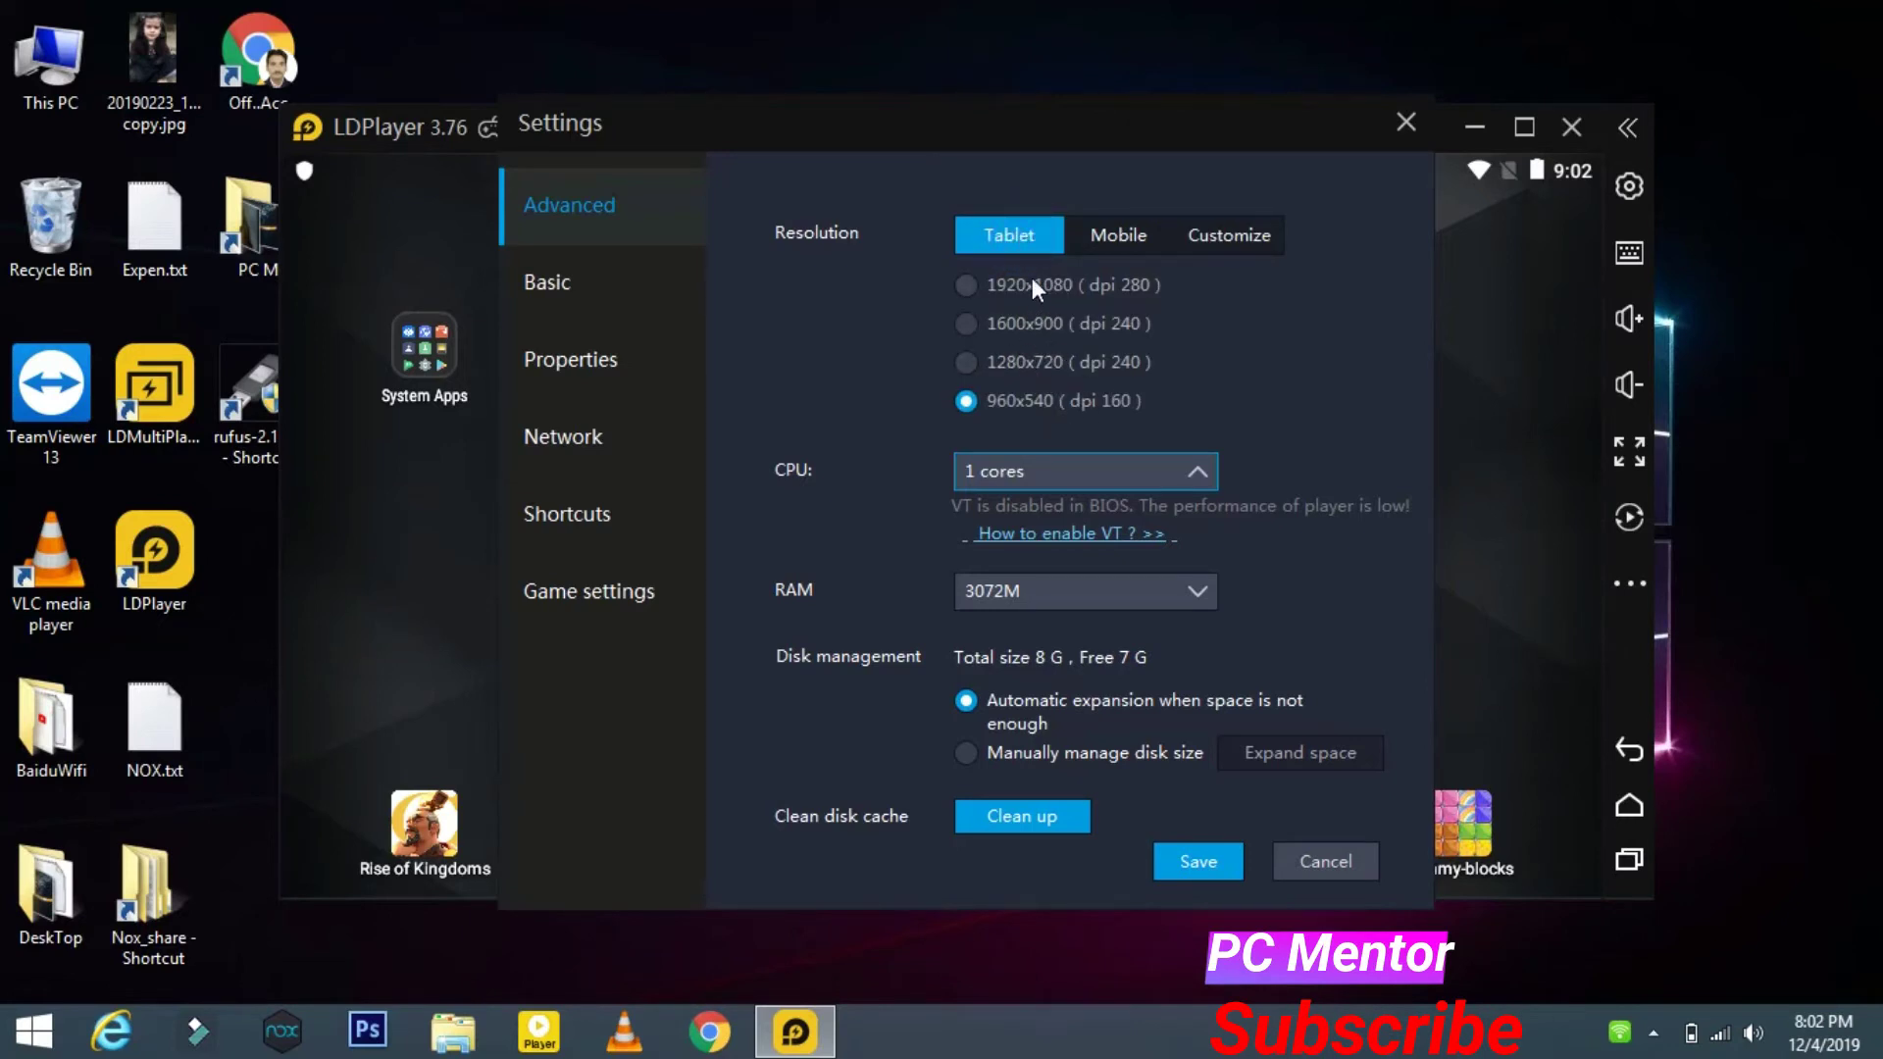
pyautogui.click(1033, 359)
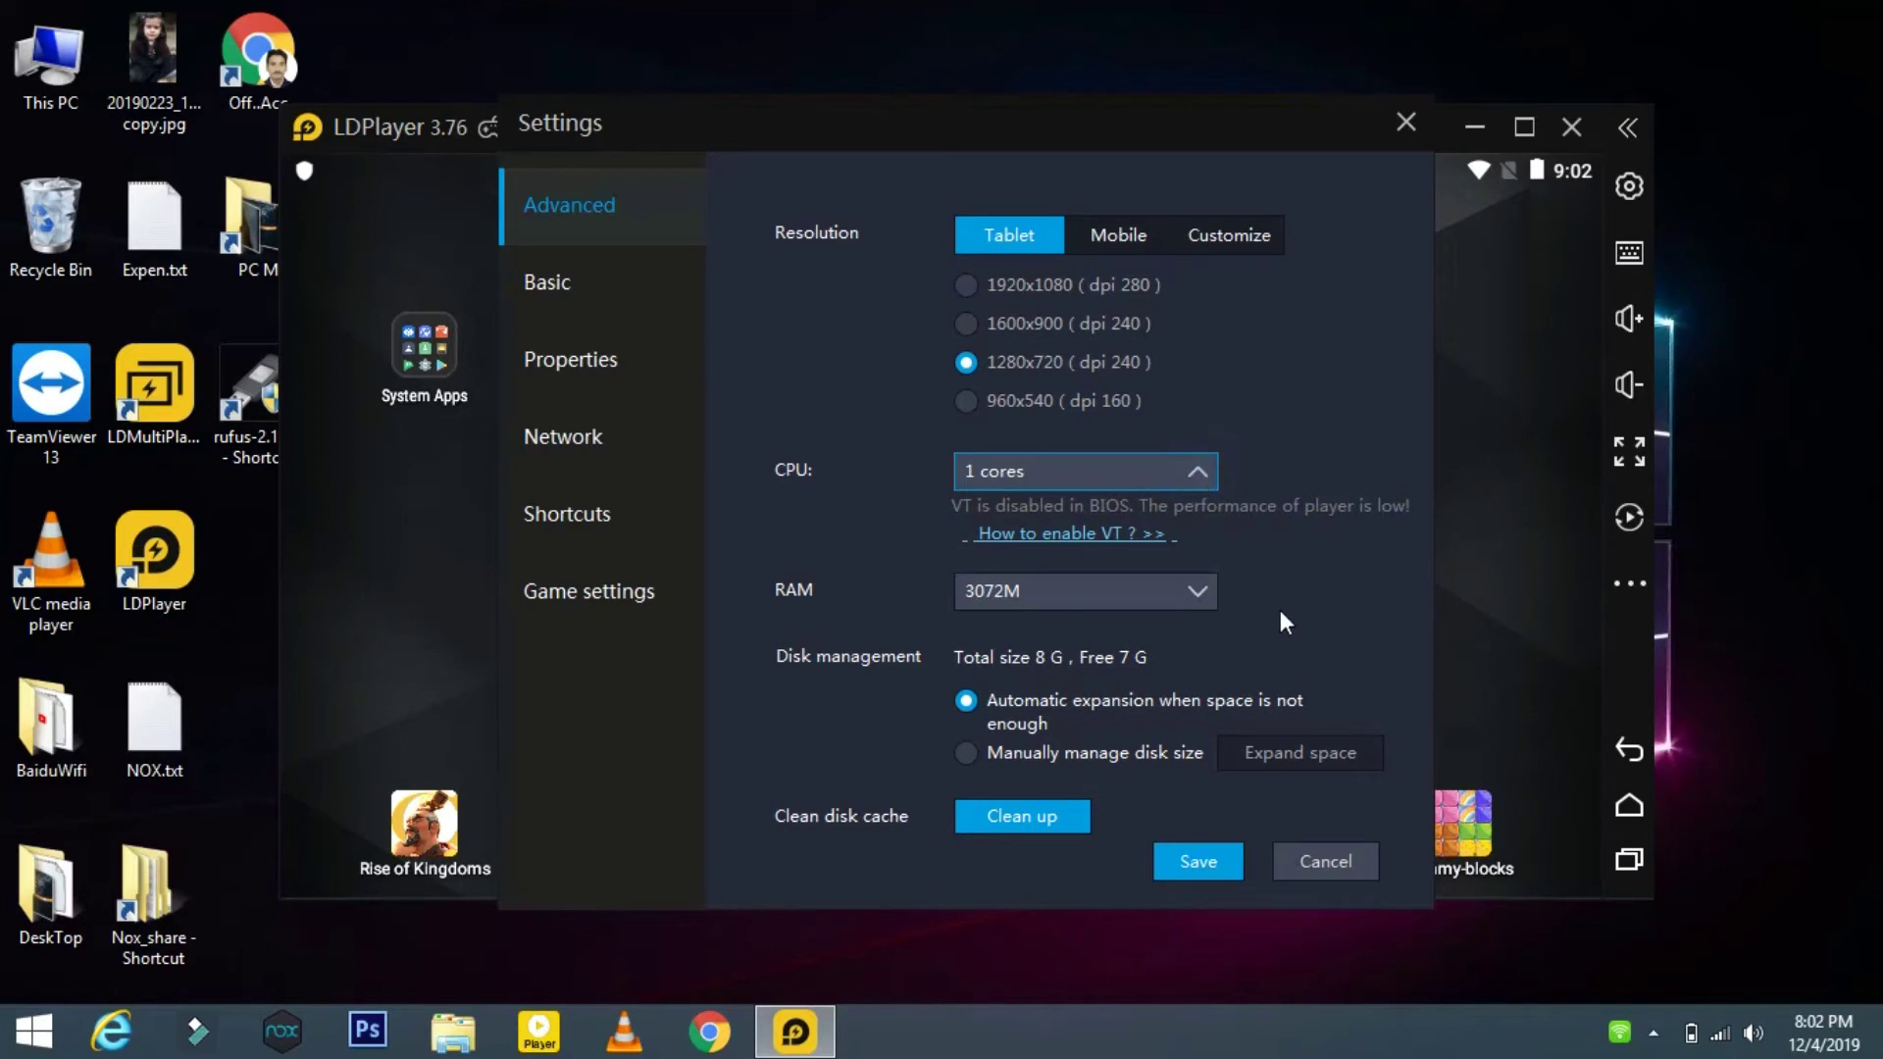
pyautogui.click(1190, 588)
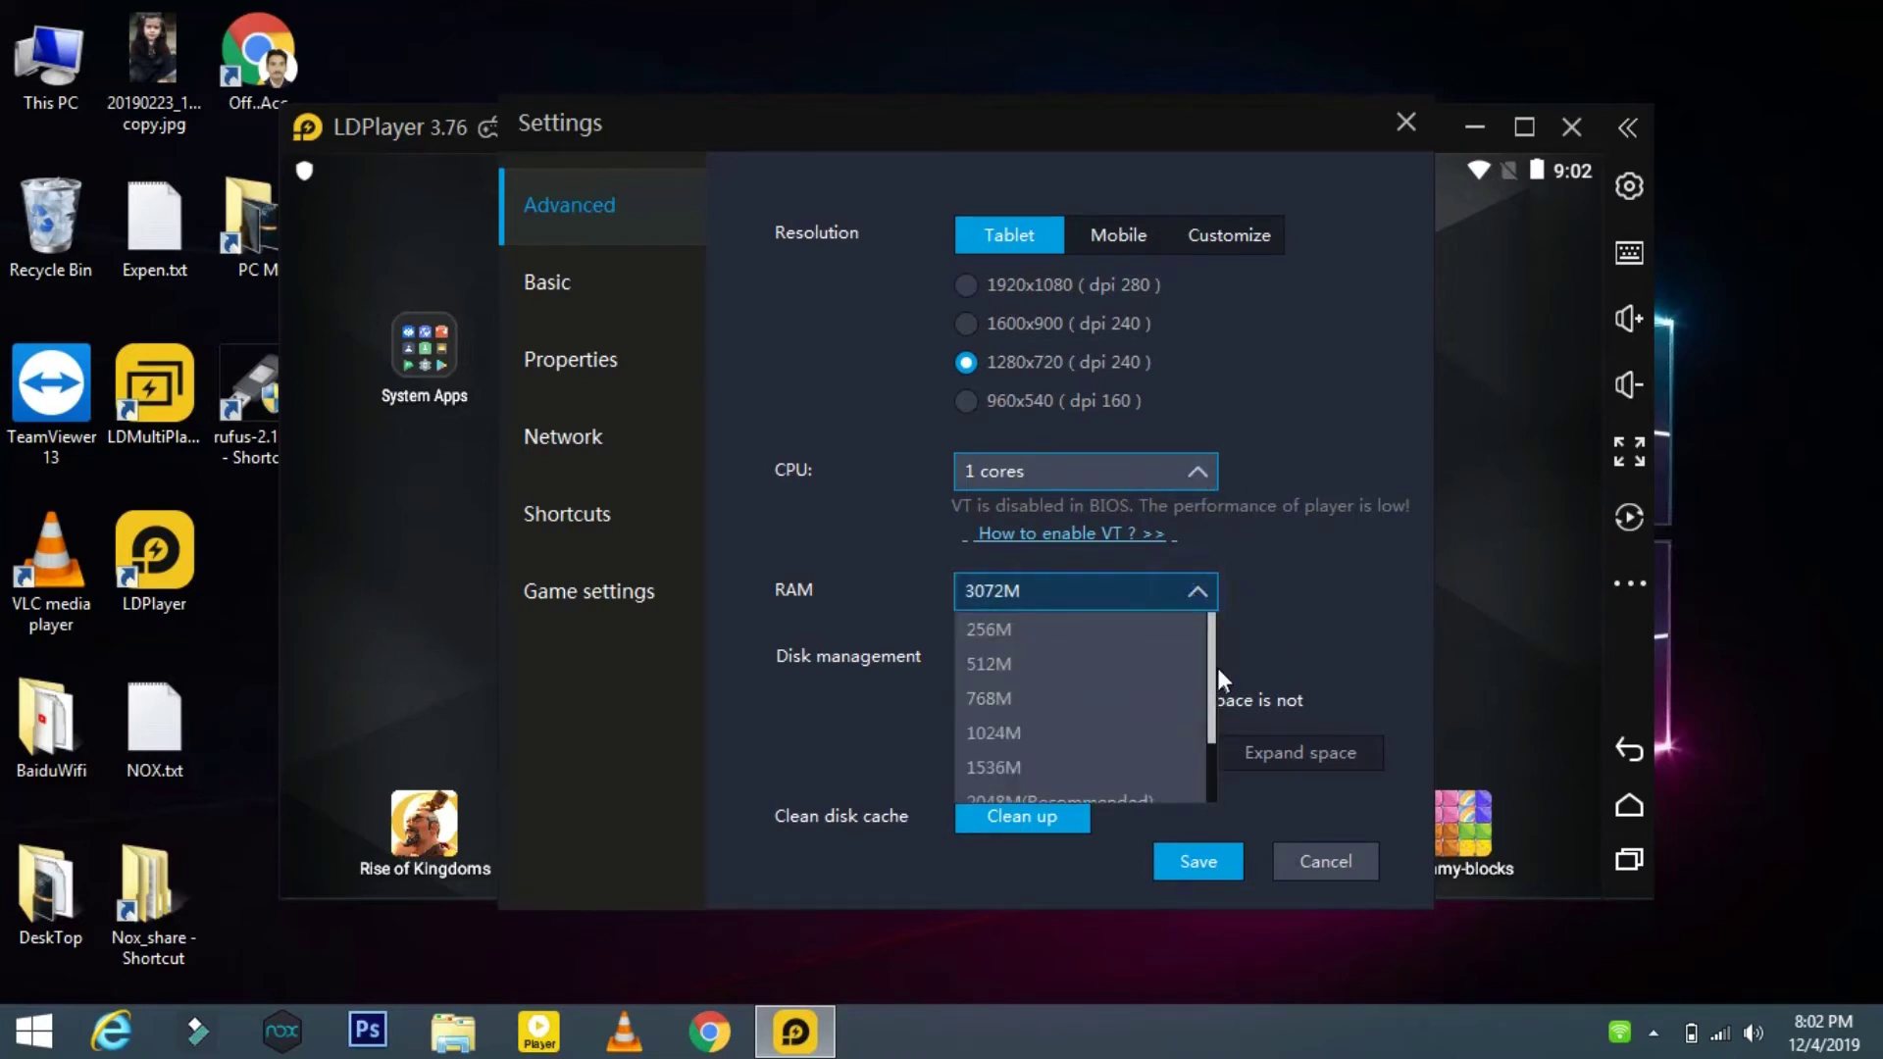
pyautogui.moveTo(1214, 668); pyautogui.dragTo(1206, 750)
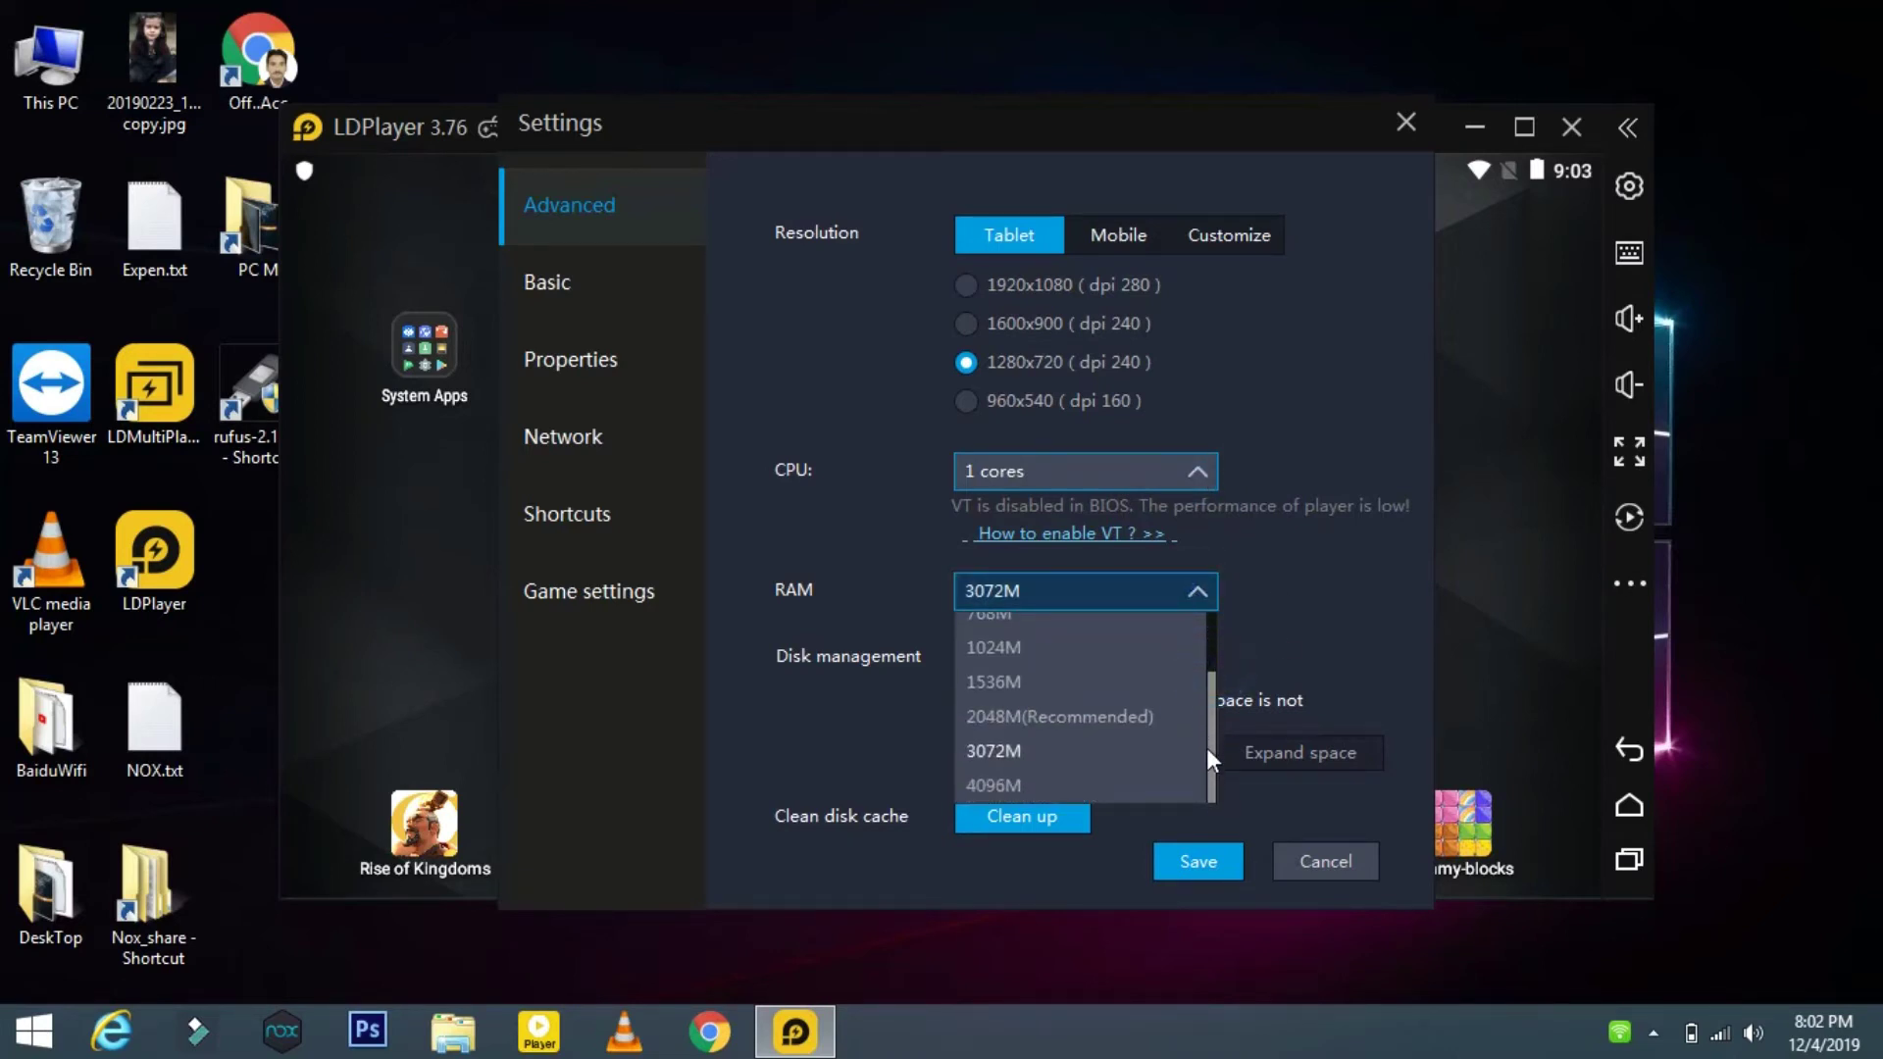
pyautogui.click(1034, 717)
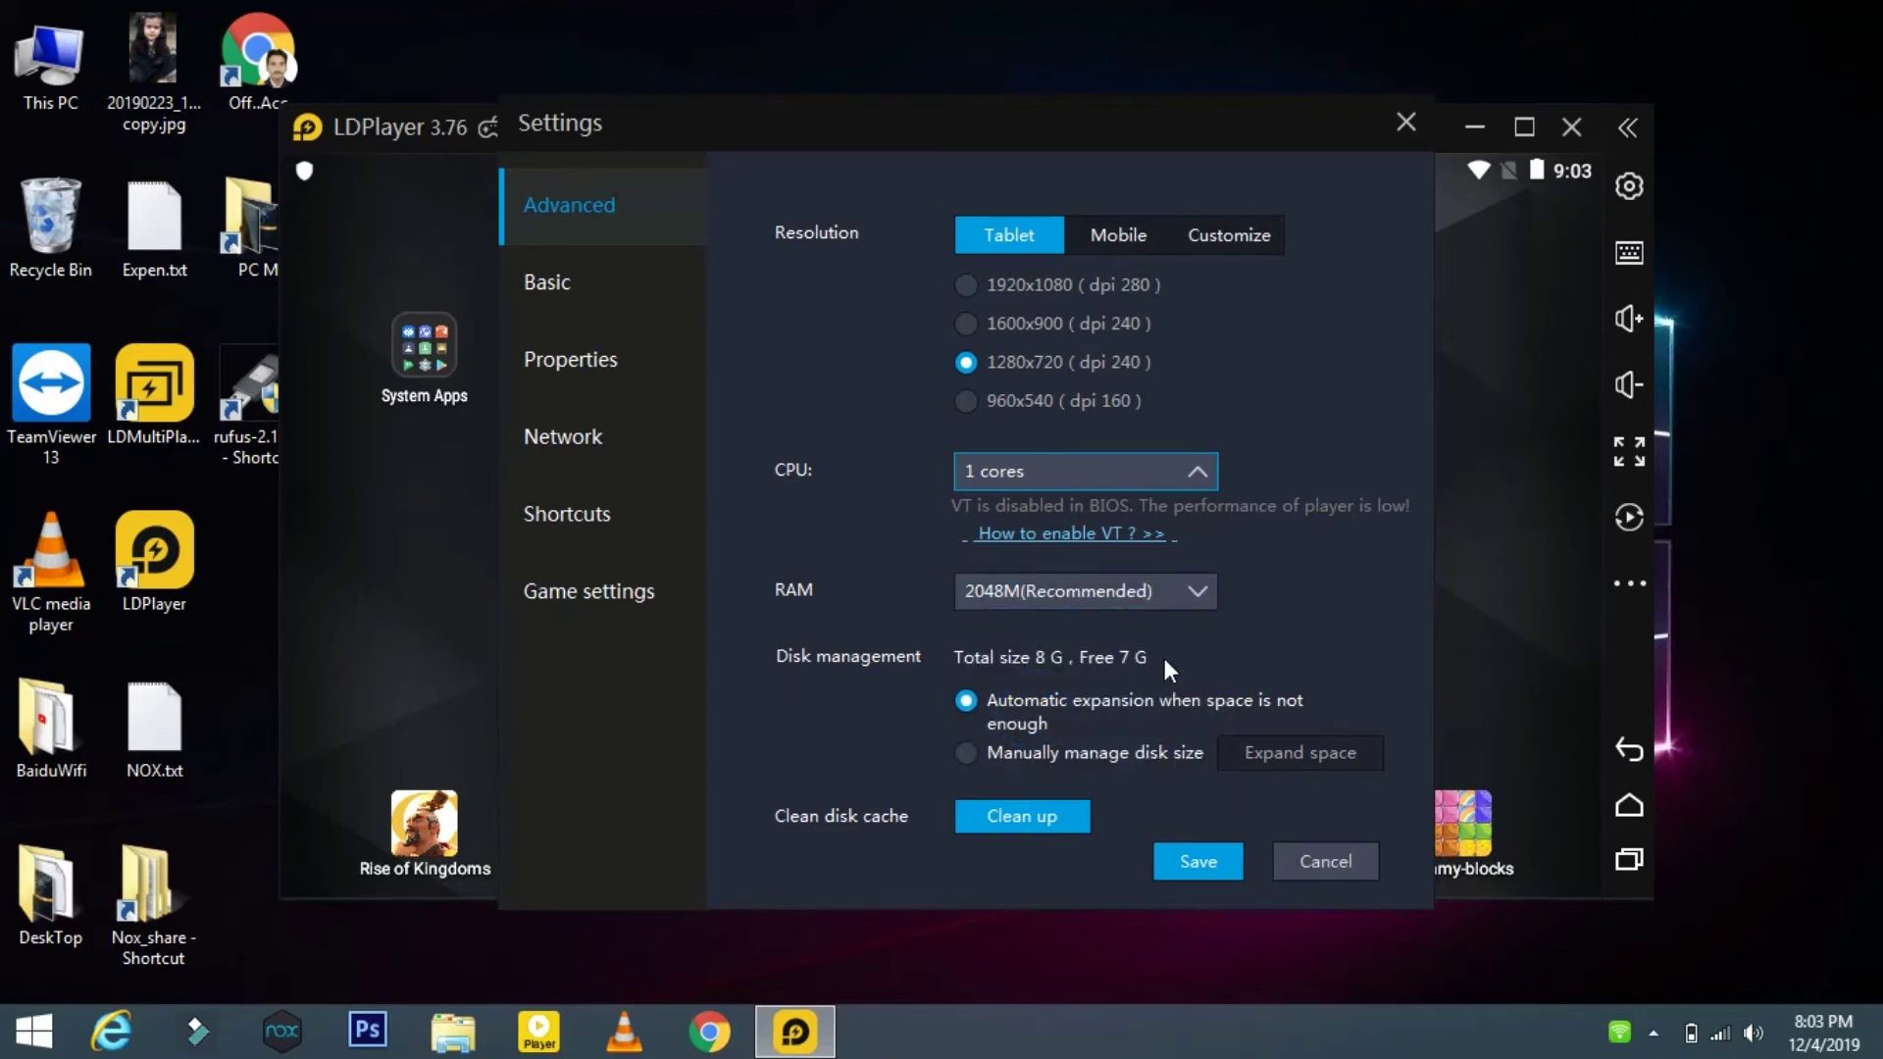
pyautogui.click(551, 296)
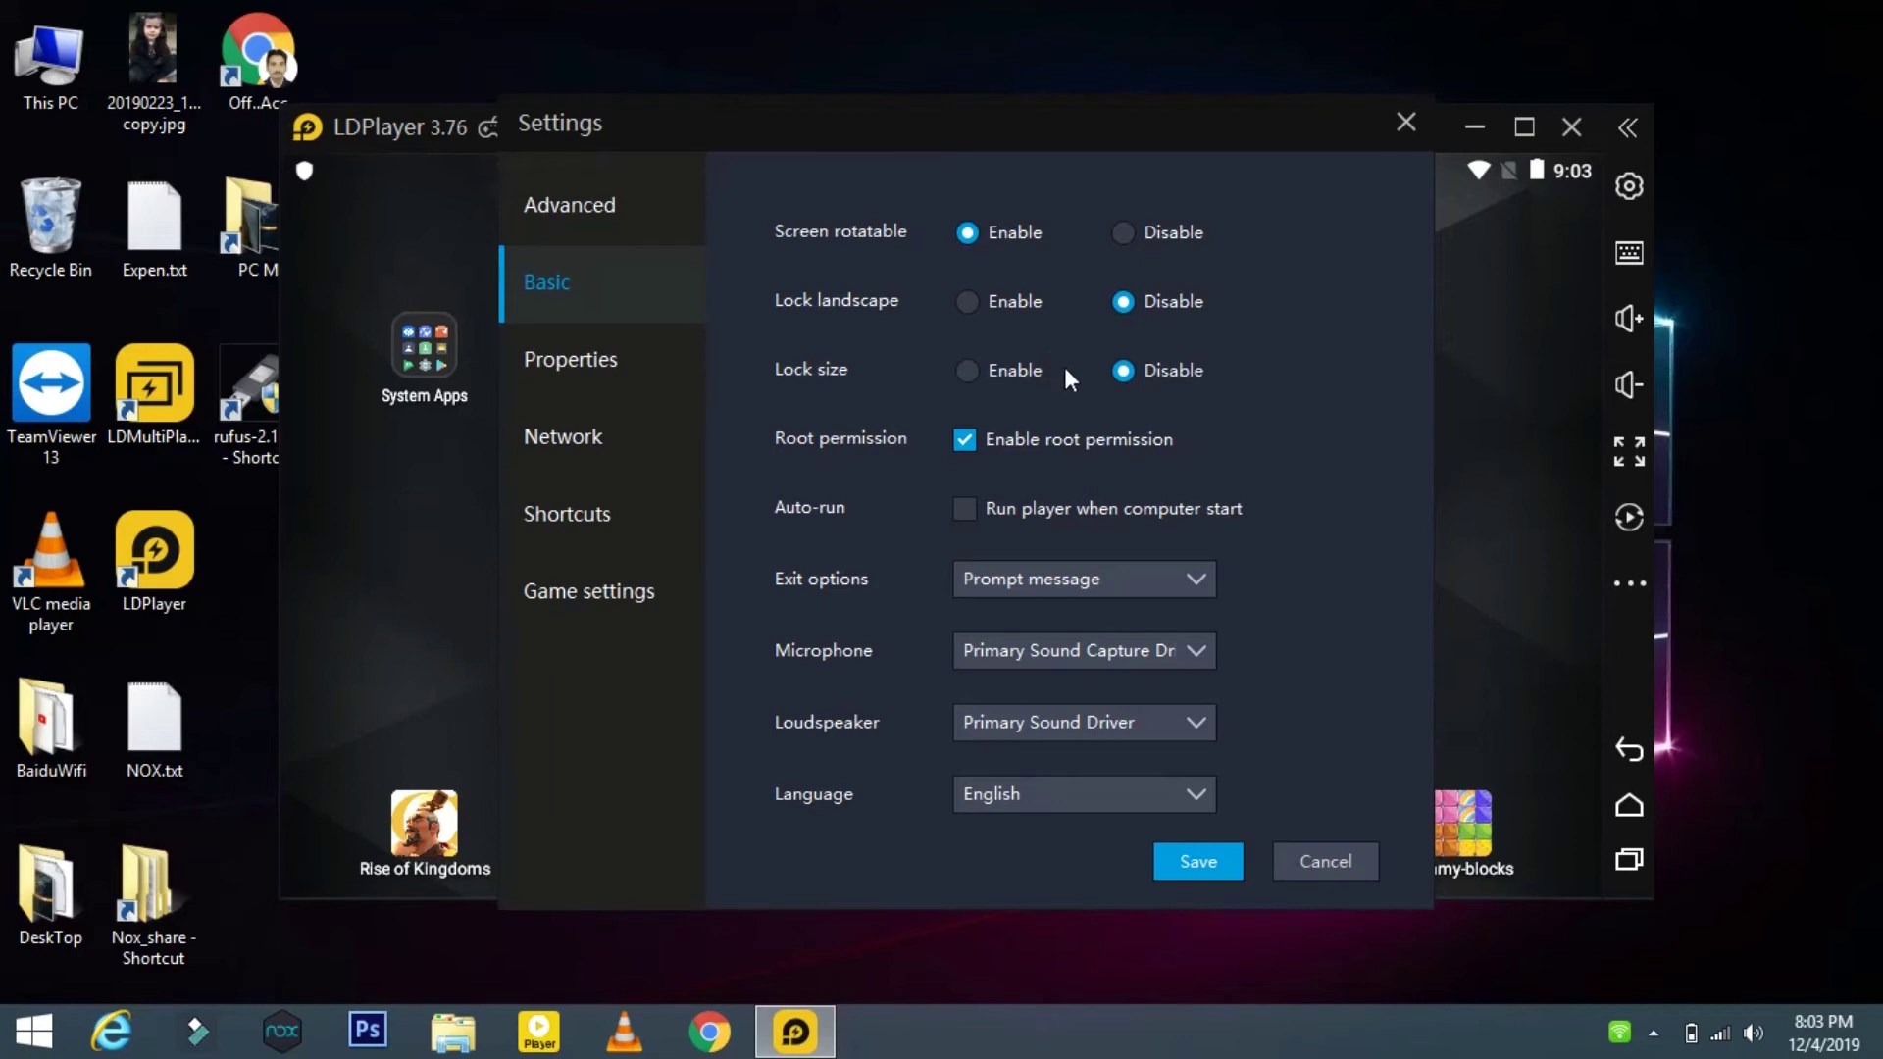
# Step: Check the Exit options choices on the Basic page and save the settings
pyautogui.click(1124, 581)
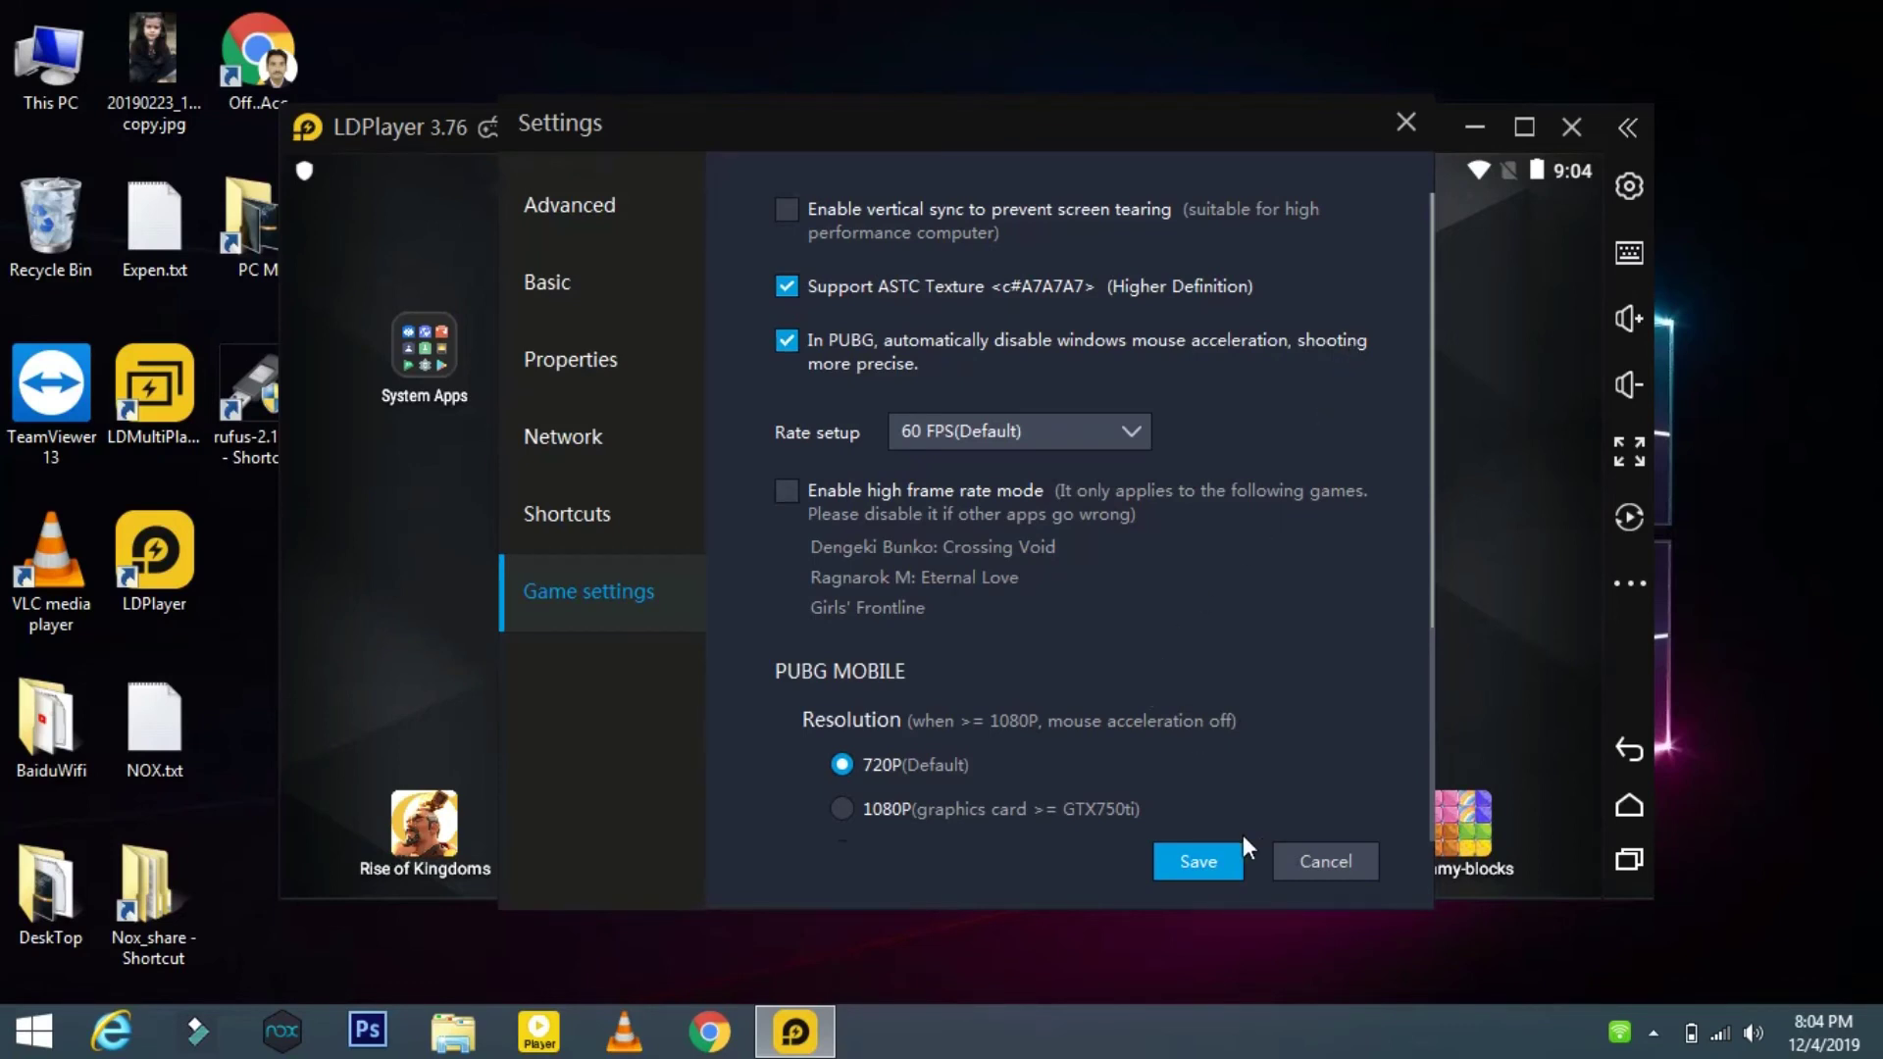
pyautogui.click(1184, 873)
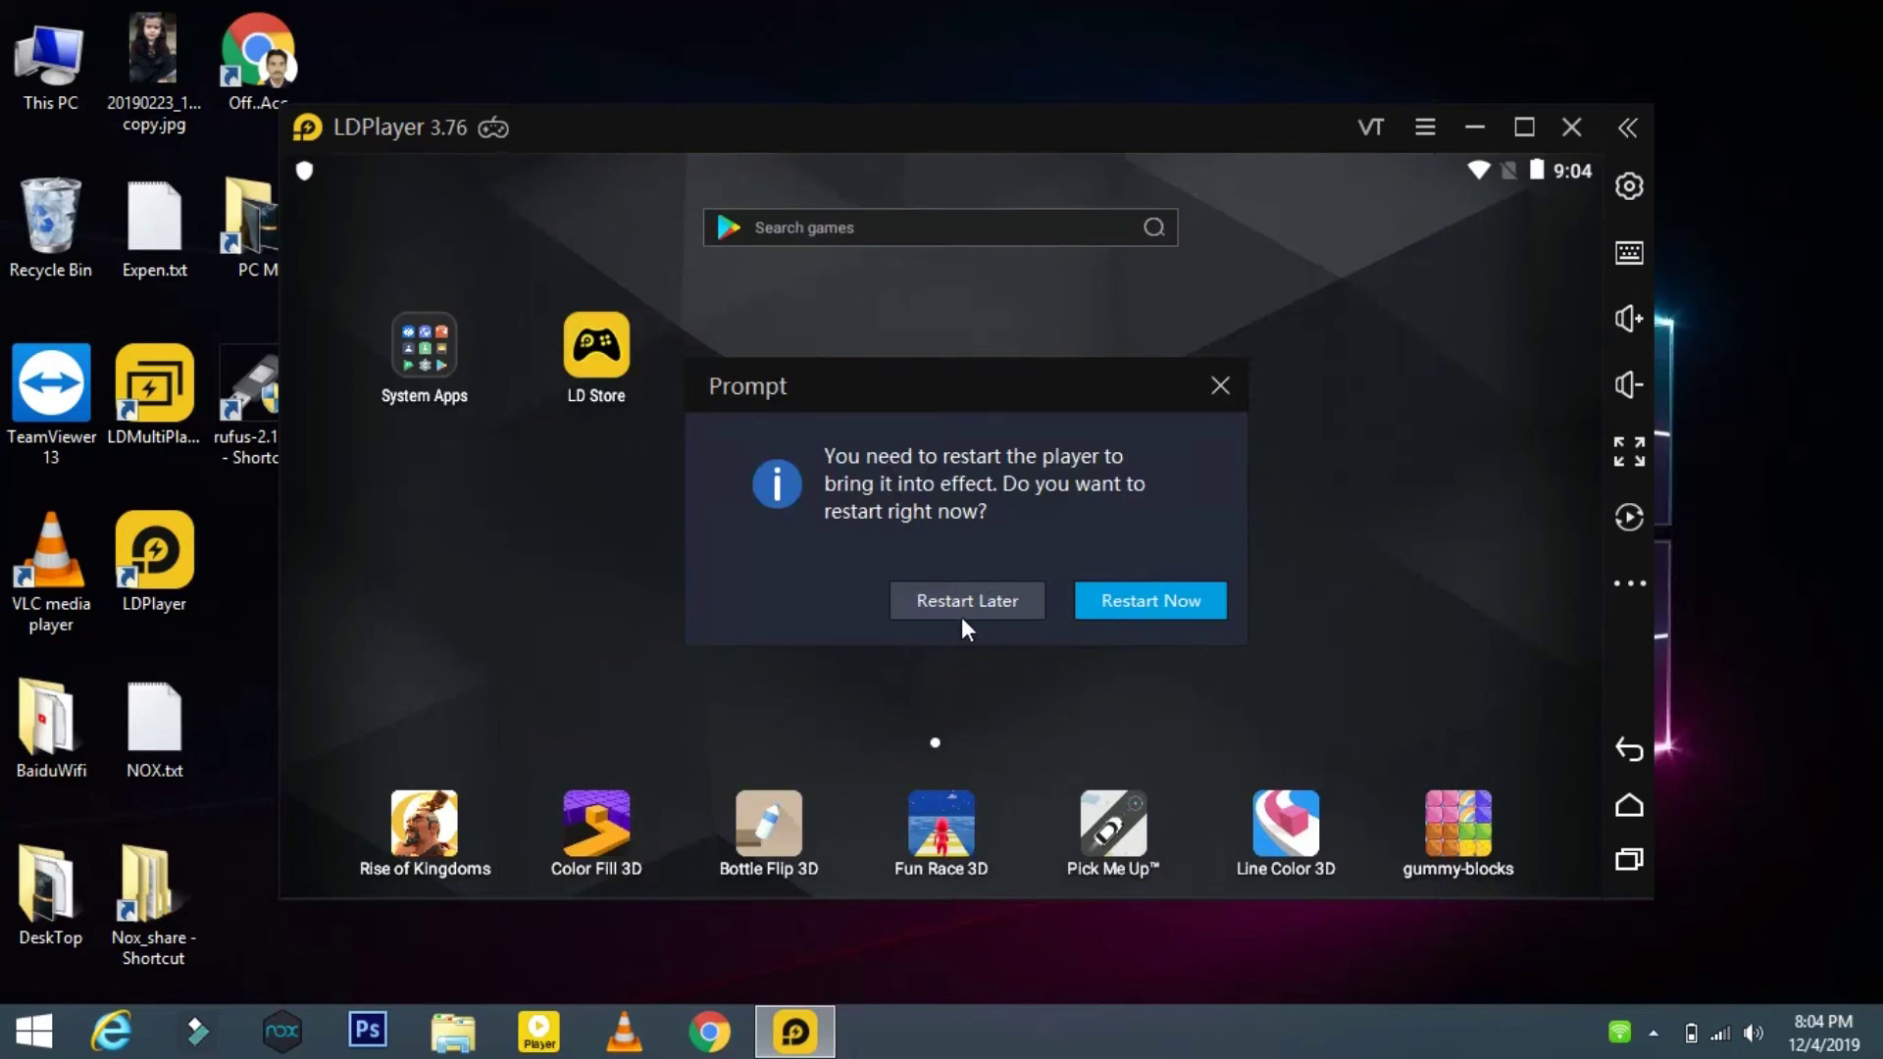
# Step: Postpone the restart and drag Play Store from System Apps onto the home screen
pyautogui.click(955, 604)
pyautogui.click(424, 345)
pyautogui.moveTo(407, 588); pyautogui.dragTo(766, 504)
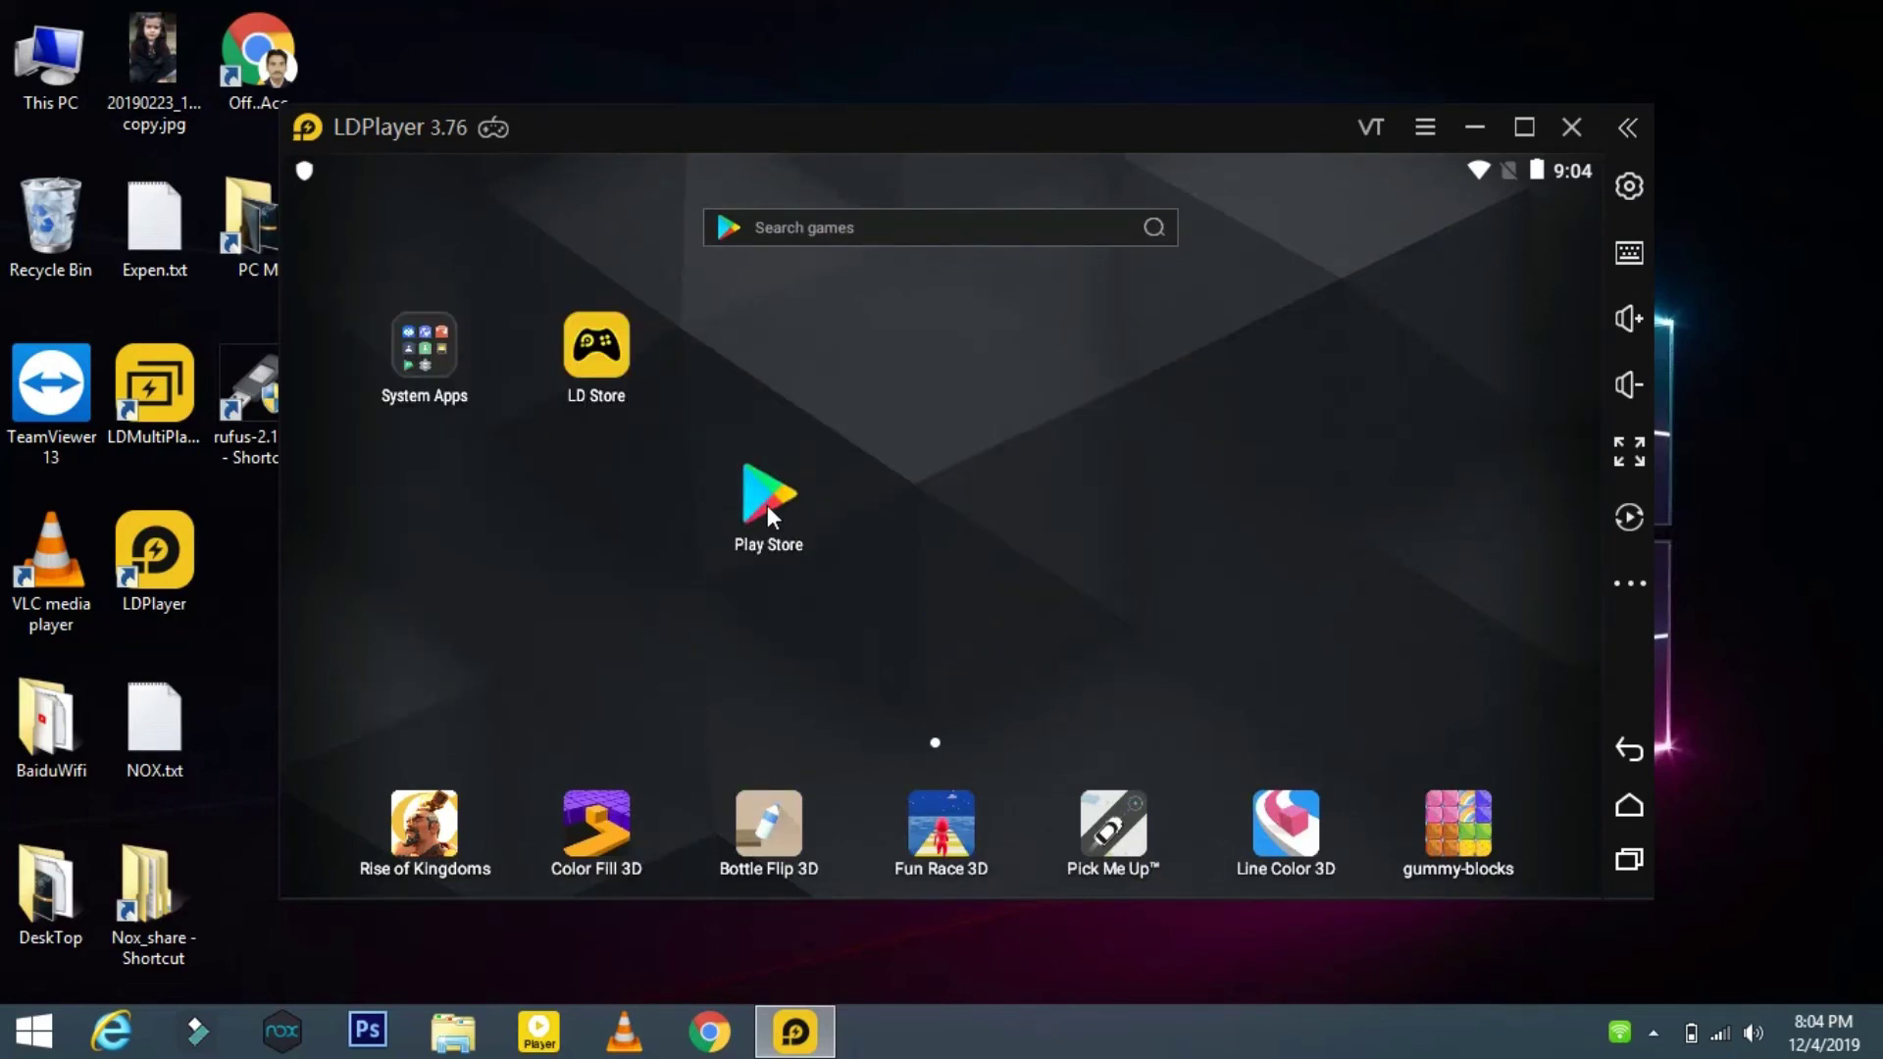
# Step: Open Play Store, start Google sign-in, and paste the account e-mail
pyautogui.click(767, 504)
pyautogui.click(938, 702)
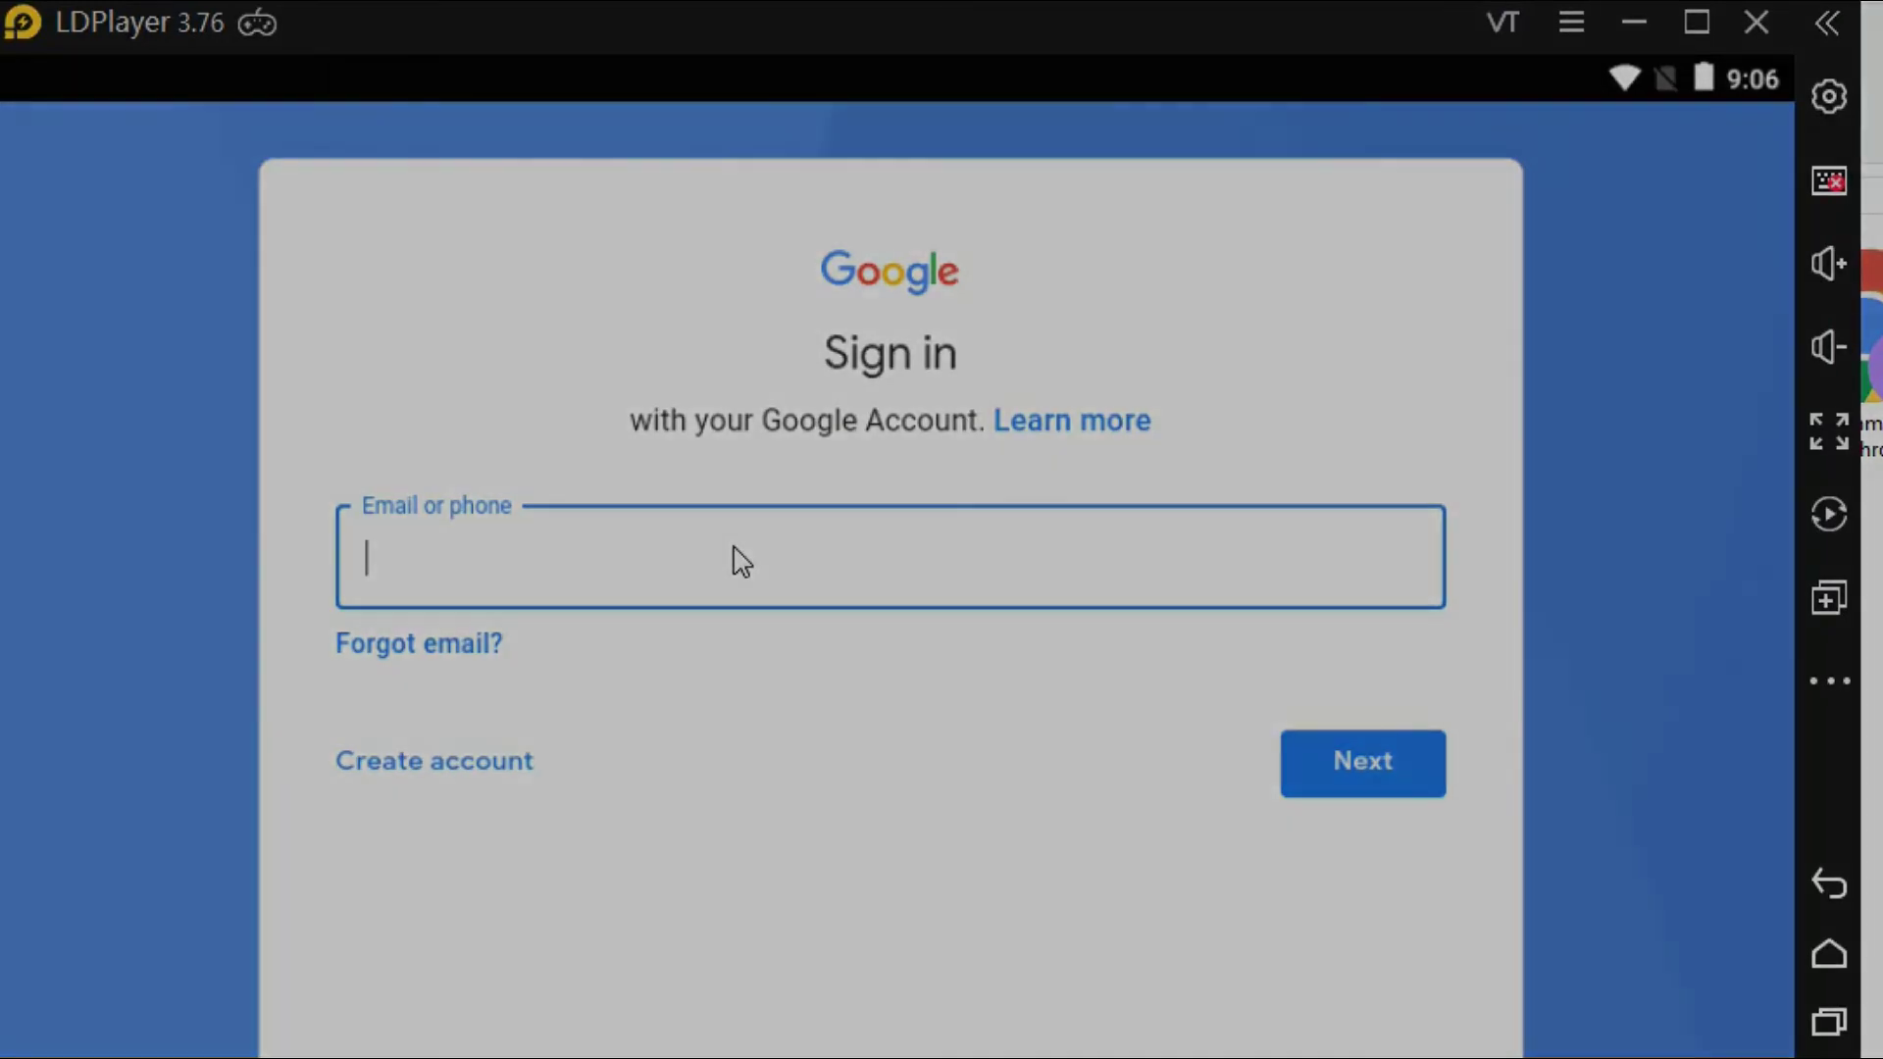
pyautogui.click(742, 561)
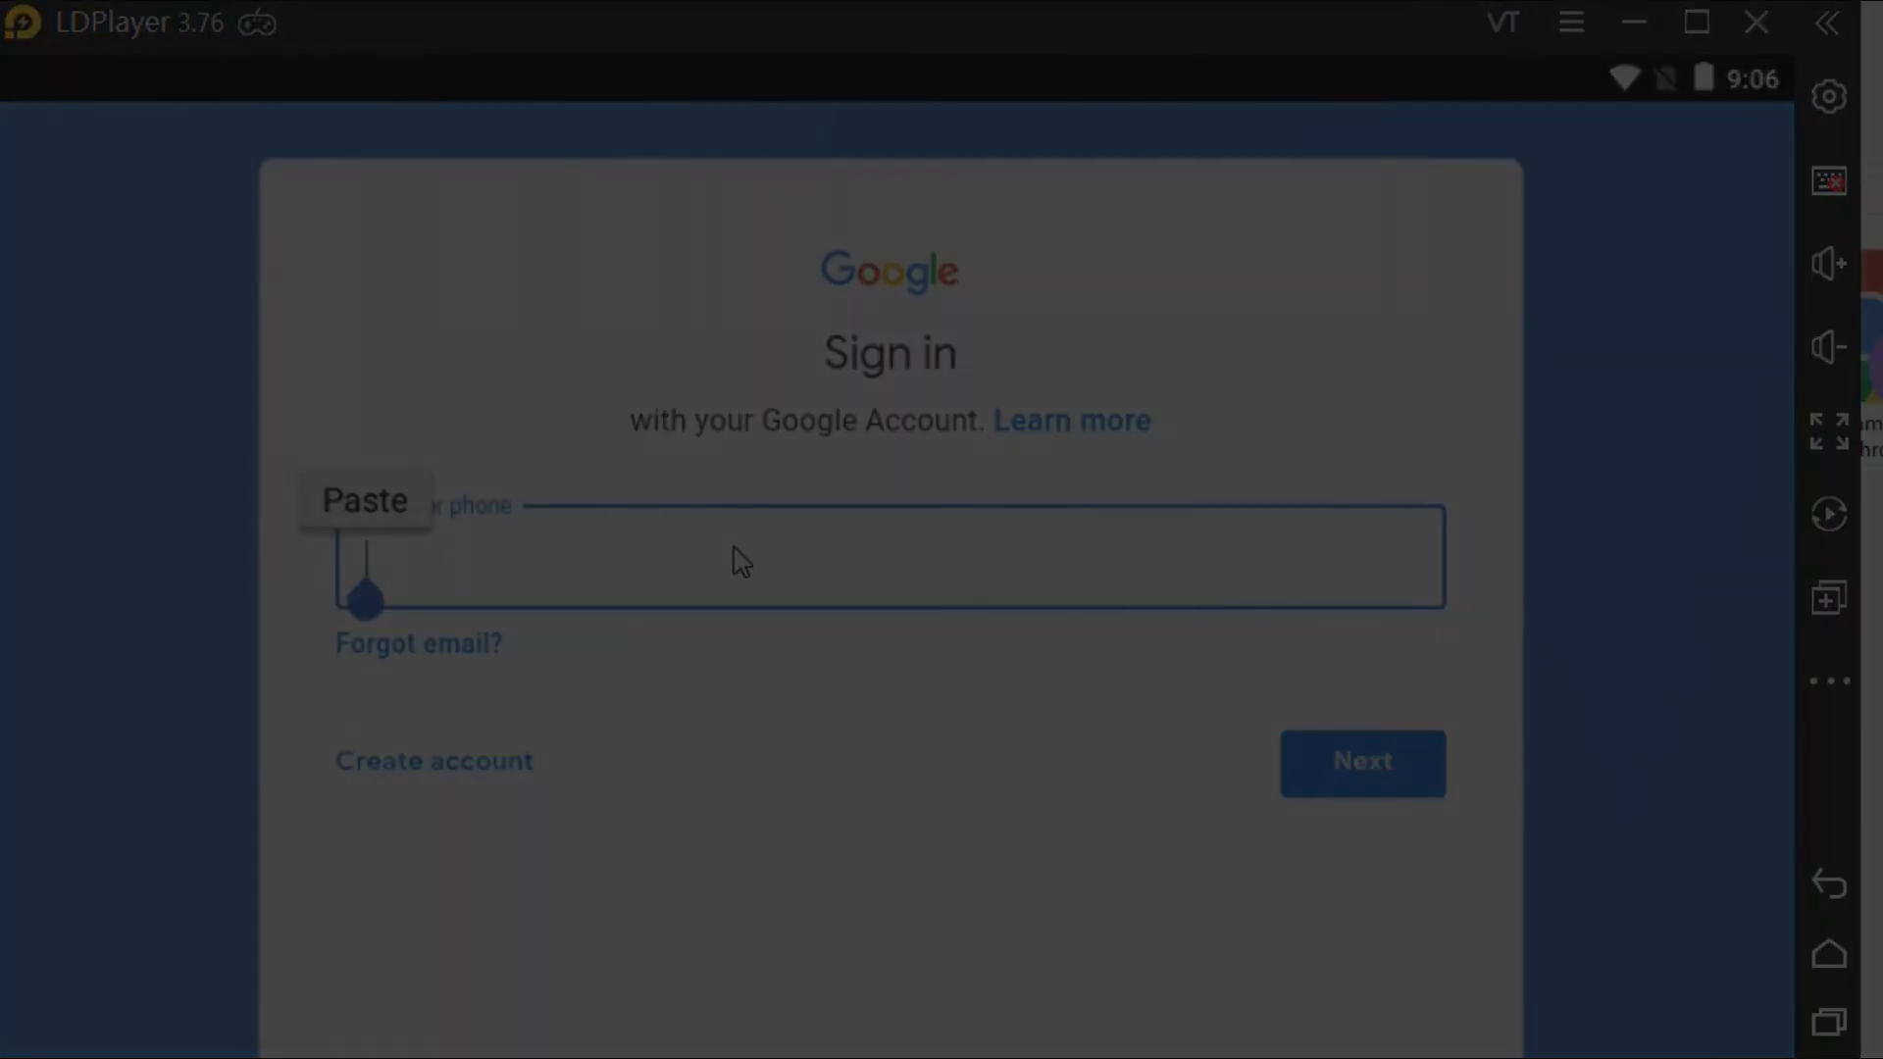